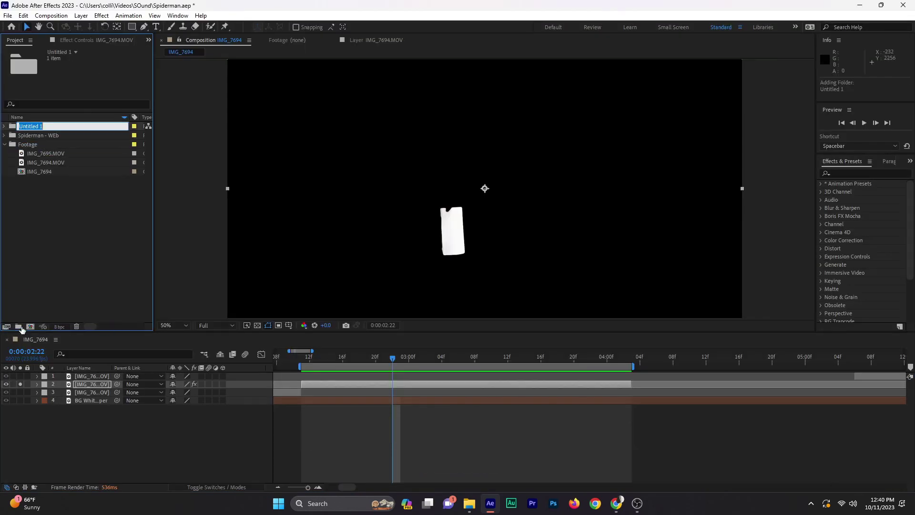
- Time-stretch the Paper Towel.mov layer to about 12 frames and move it to start at 0:00:02:07
left_click(5, 127)
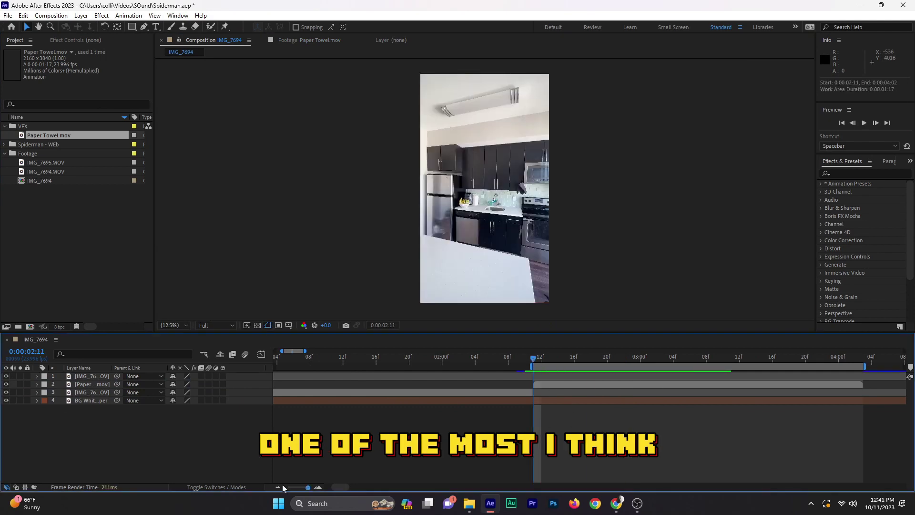
left_click(282, 487)
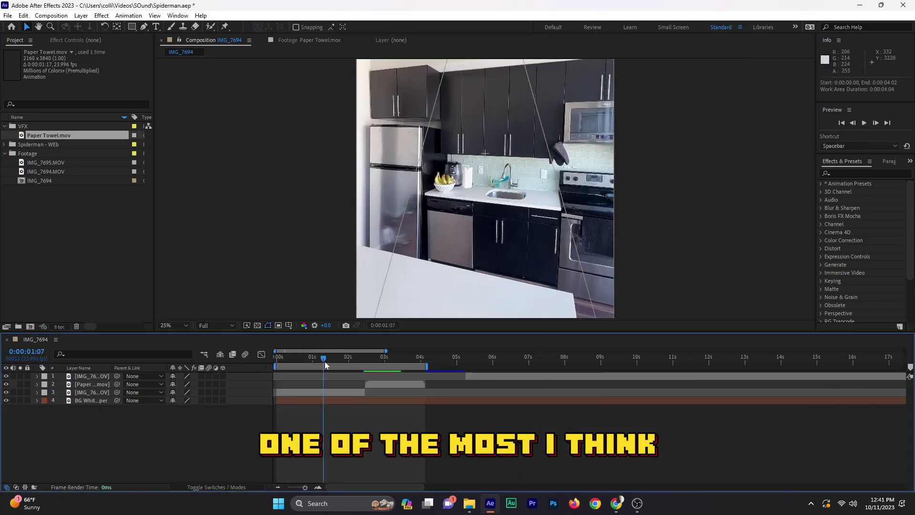
left_click(357, 381)
left_click(502, 170)
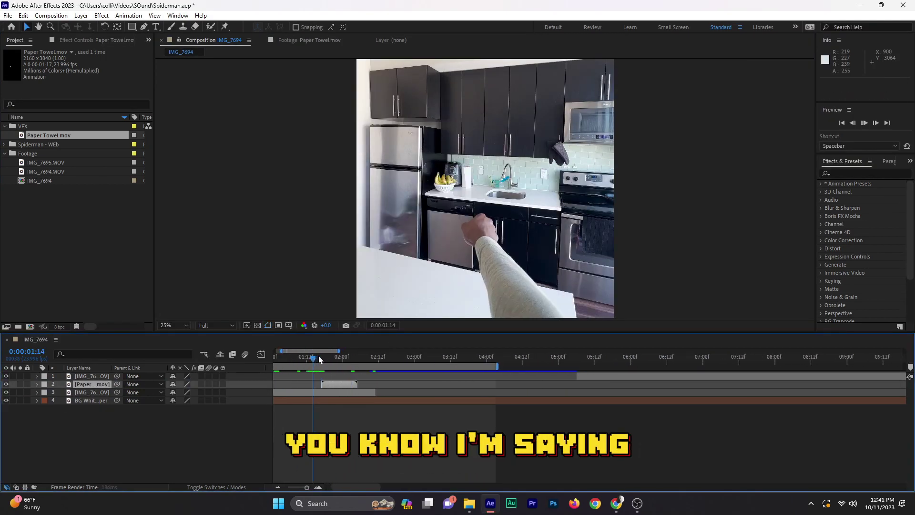
left_click_drag(318, 355, 364, 362)
left_click_drag(344, 385, 385, 389)
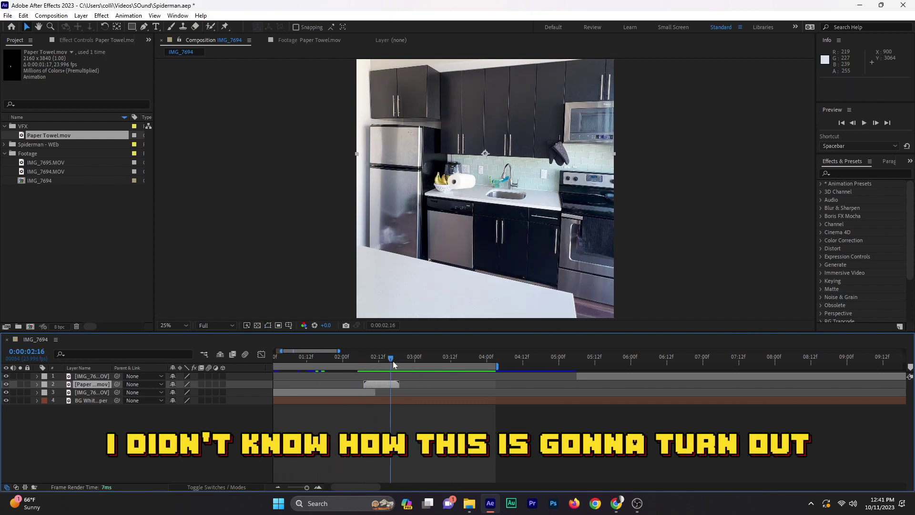
- Start the top IMG_7694.MOV layer at 0:00:02:10 and stack the Paper Towel layer above it
left_click(517, 394)
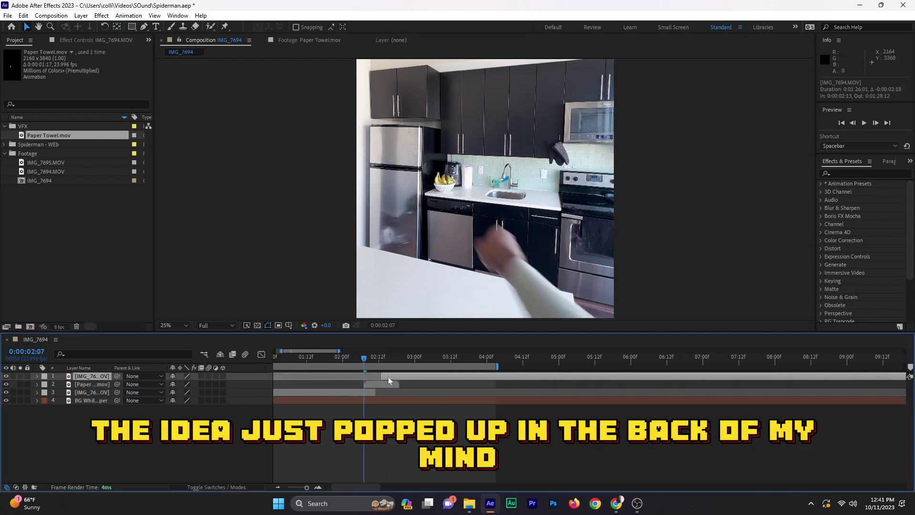
key("ctrl+[")
key("ctrl+[")
key("ctrl+]")
key("space")
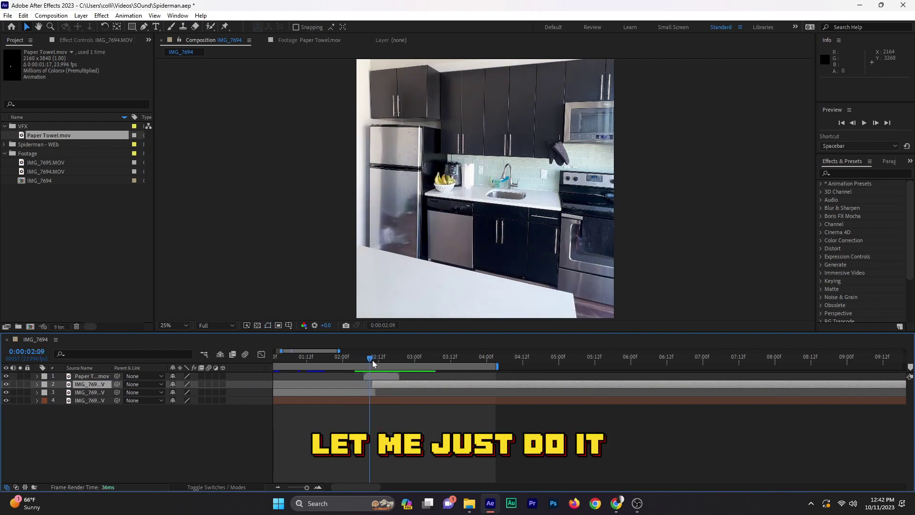
- Time-stretch the Paper Towel layer to end at 0:00:02:10 and add a Position keyframe at its start
right_click(388, 82)
left_click(520, 174)
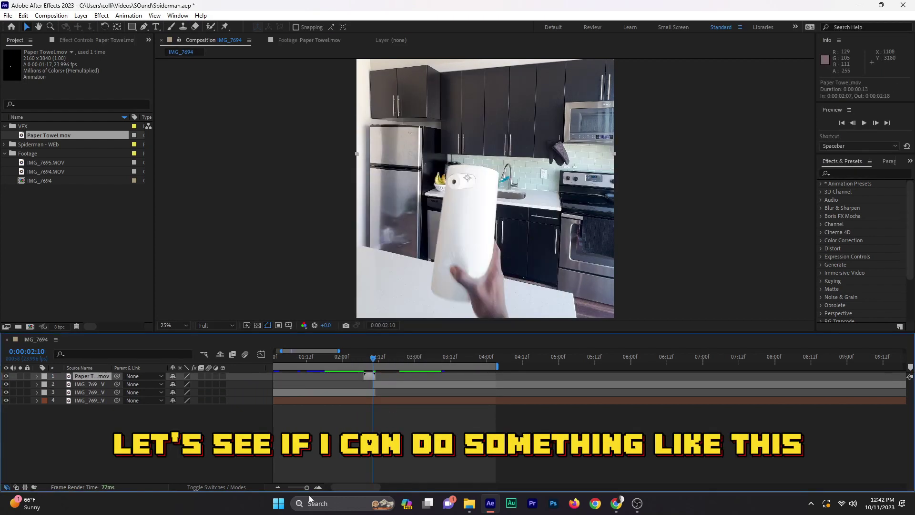
key("alt+shift+p")
key("Page_Down")
key("Page_Down")
key("Page_Down")
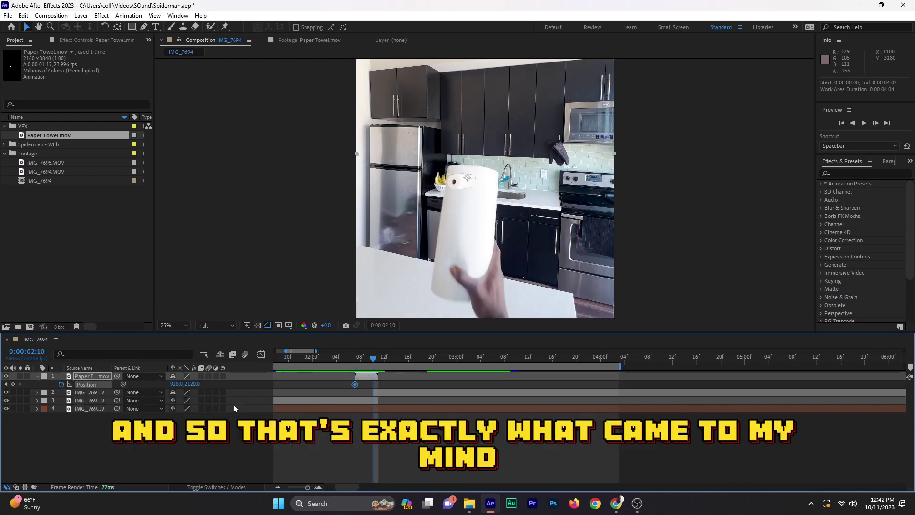
- Play back the shot to check the timing of the paper towel flying into the hand
key("space")
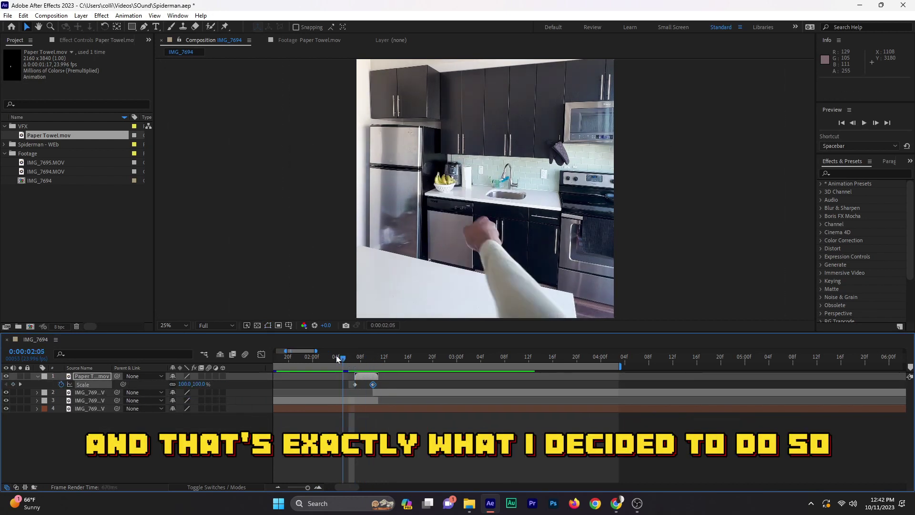
key("space")
key("space")
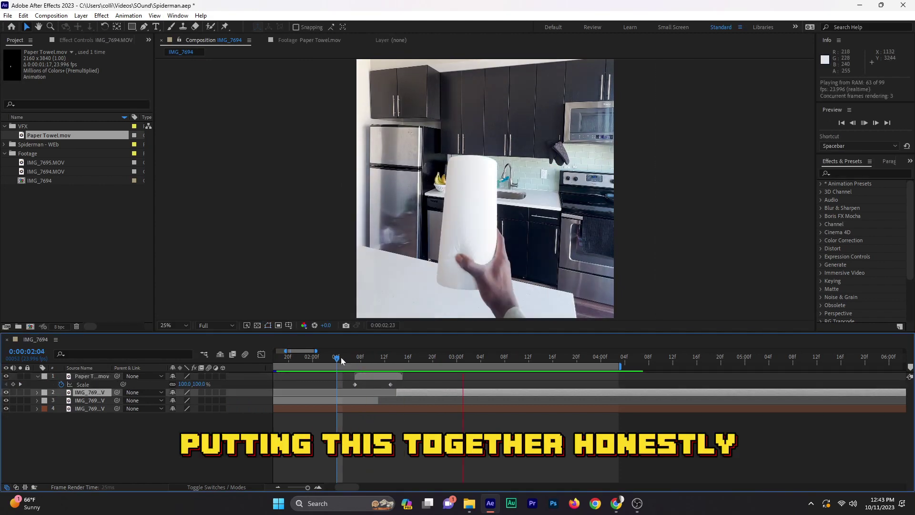
- Time-reverse the Paper Towel layer and remove its Scale keyframes
left_click_drag(341, 357, 359, 362)
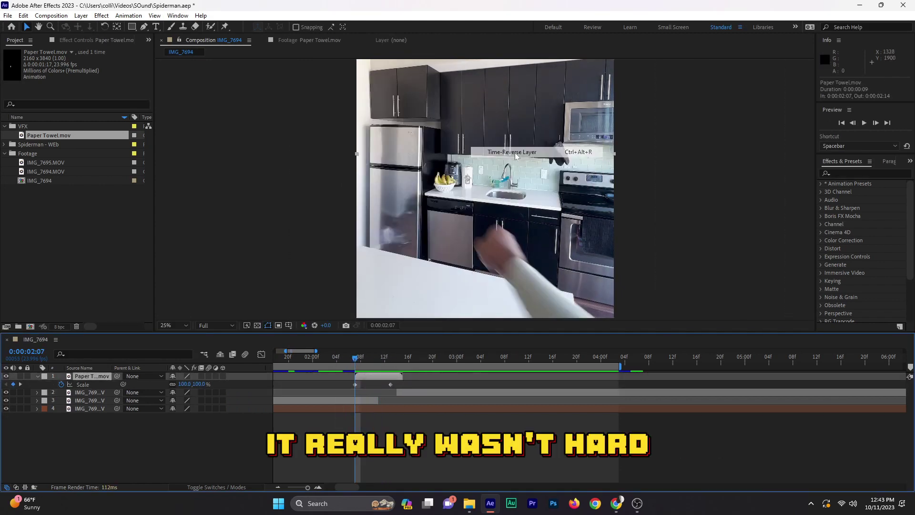
left_click(403, 384)
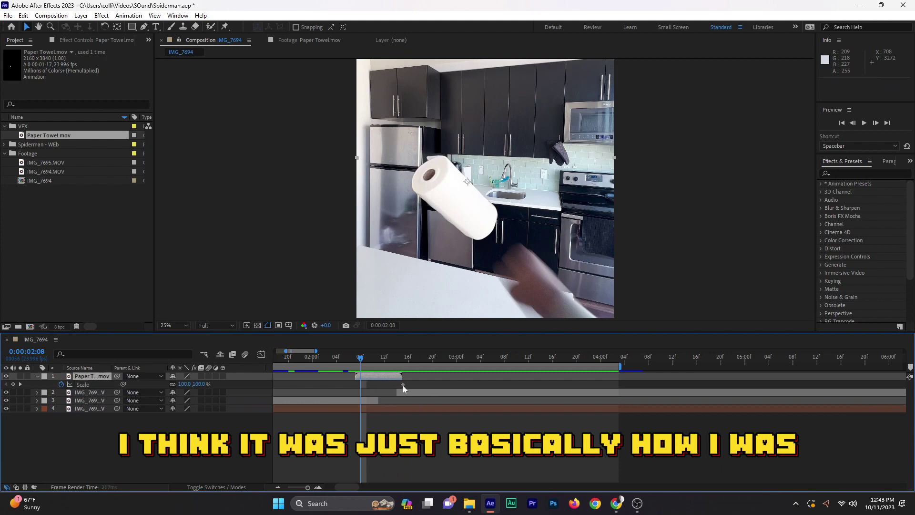
left_click(61, 384)
- At 0:00:02:14, match the paper towel to the one in the hand with position 832, 2596 and scale 466%
left_click(397, 360)
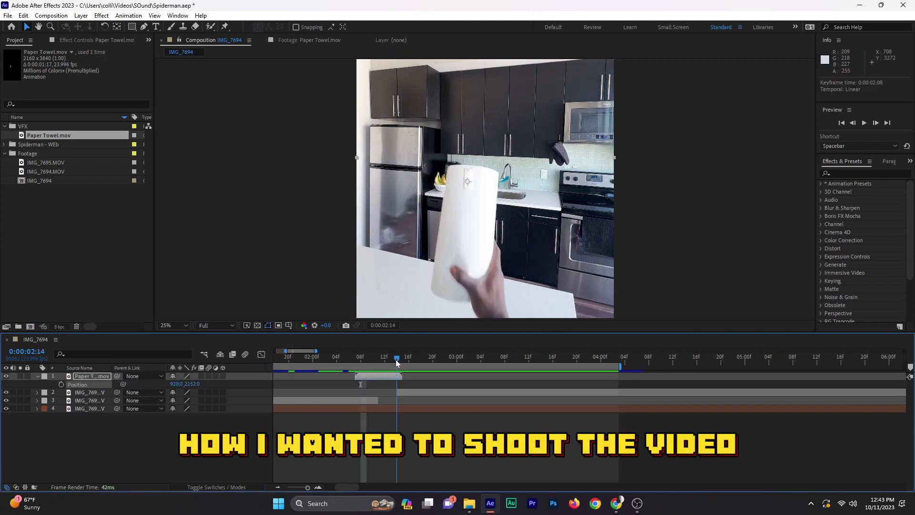
key("r")
left_click_drag(467, 191, 459, 243)
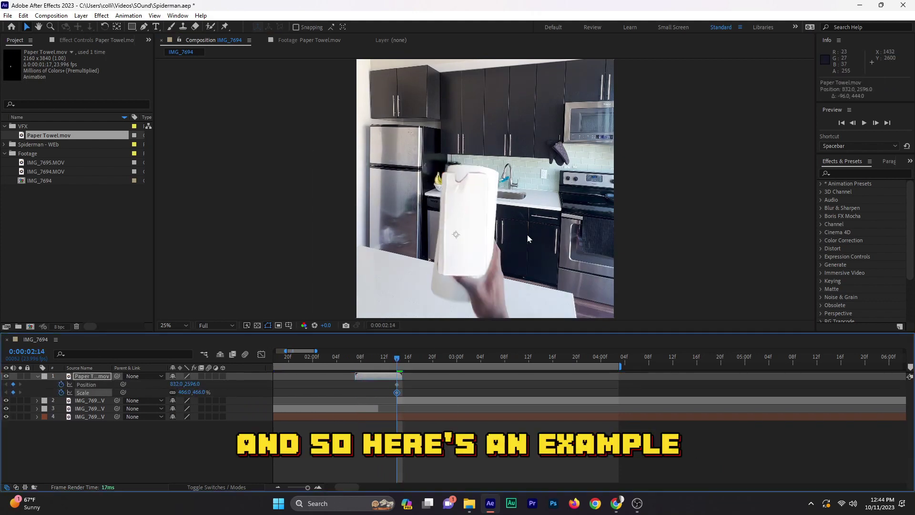
left_click_drag(178, 384, 193, 384)
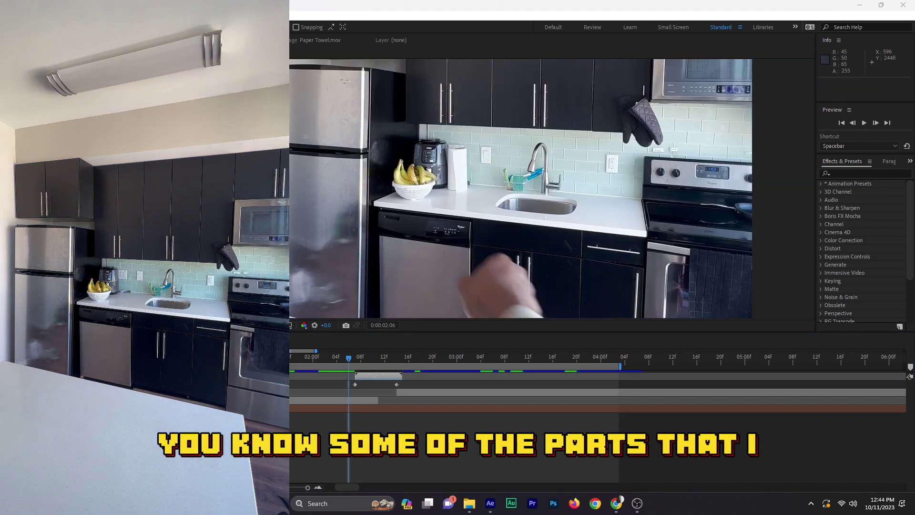
- Set the IMG_7694.MOV layer with the hand holding the towel to start at 0:00:02:13 and preview the shot
key("Page_Down")
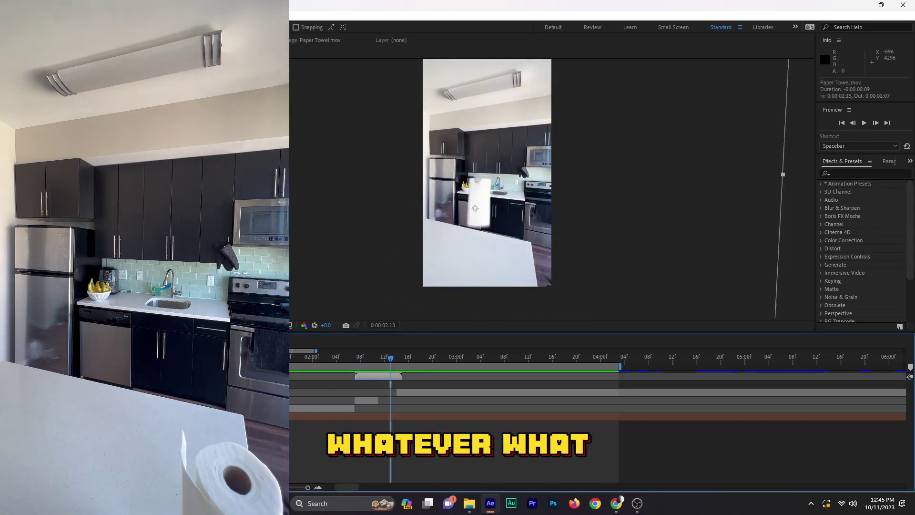
left_click(347, 357)
left_click_drag(403, 392, 399, 393)
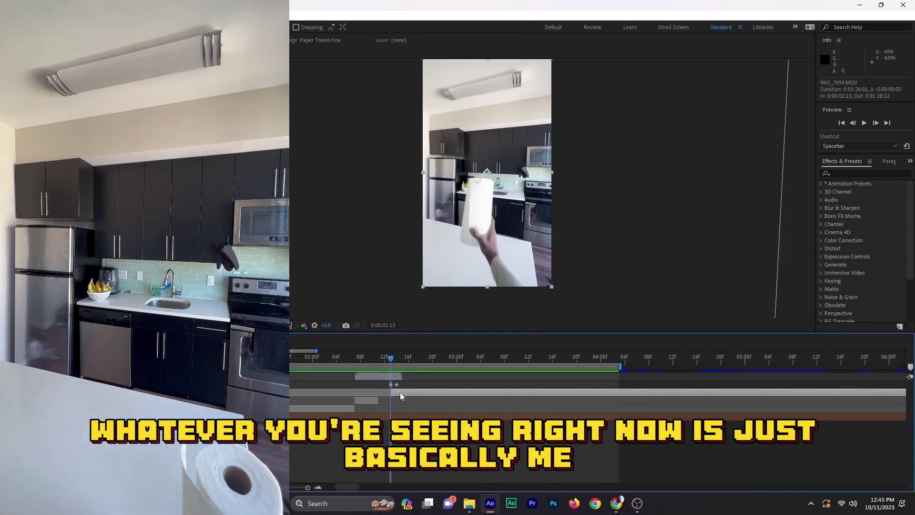
left_click(319, 357)
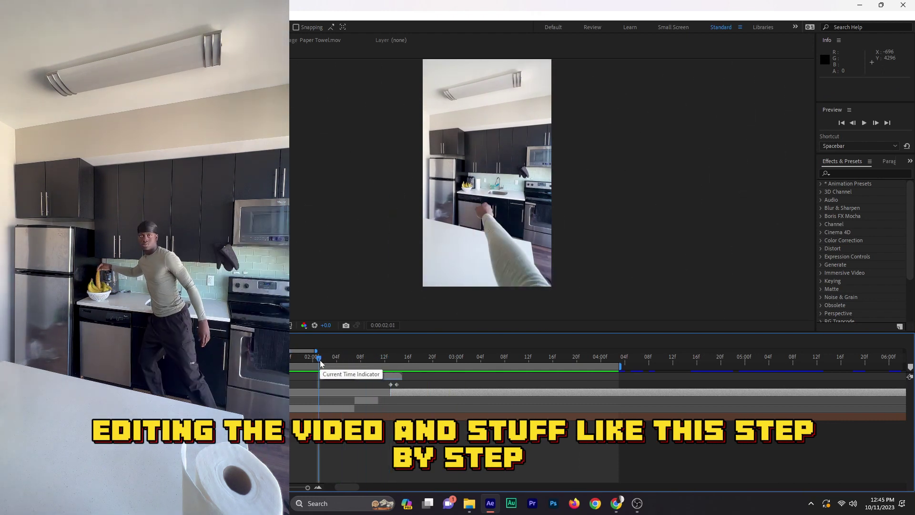
left_click_drag(336, 357, 356, 357)
key("space")
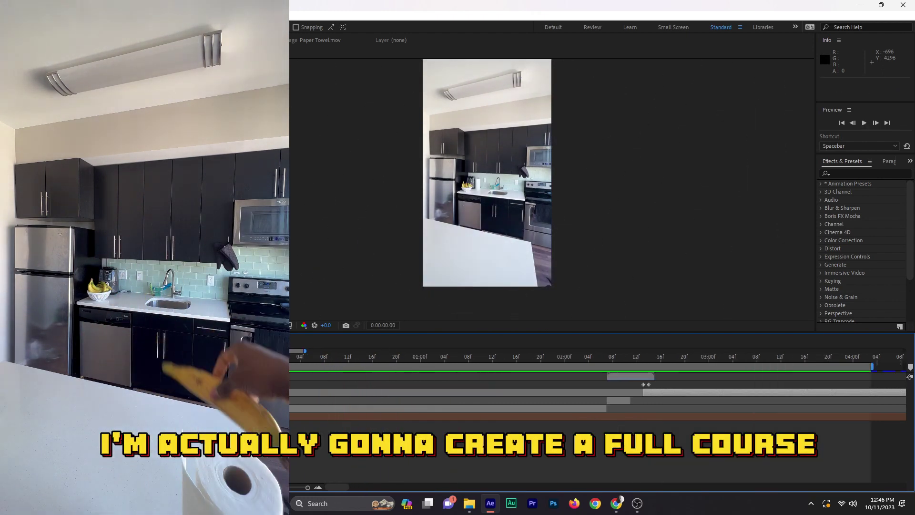
- Pre-compose the Paper Towel layer as "Comp" and open that composition
left_click(603, 356)
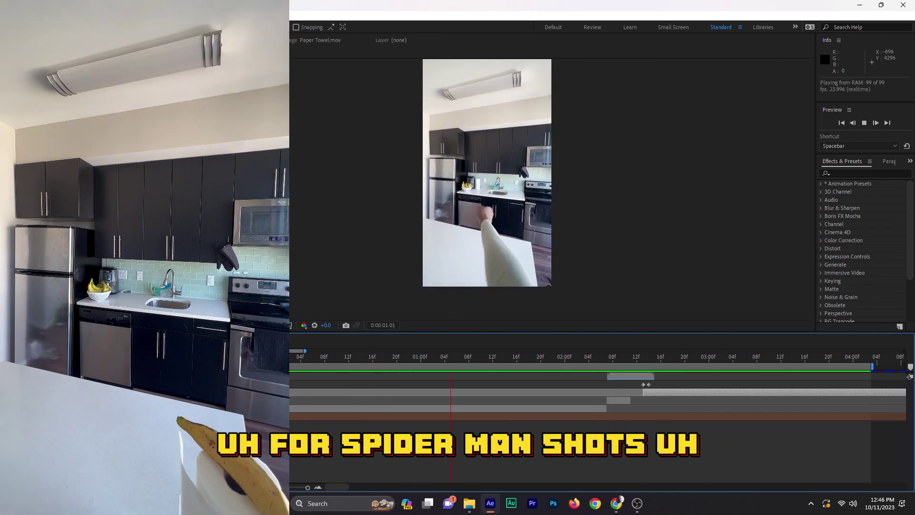
right_click(639, 376)
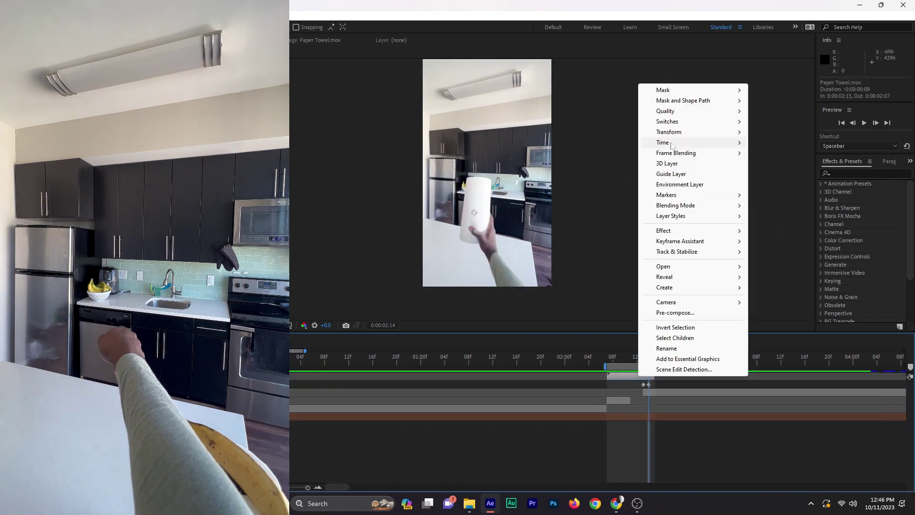
left_click(658, 323)
key("Return")
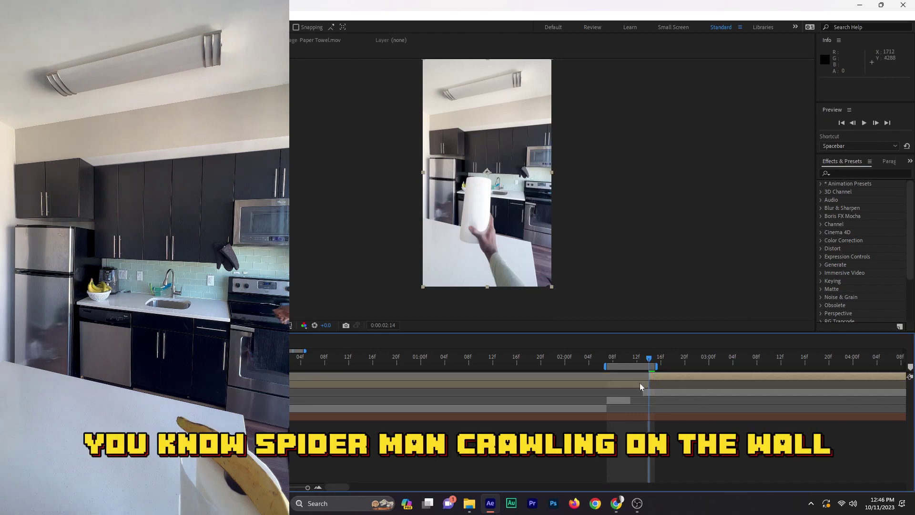
double_click(605, 373)
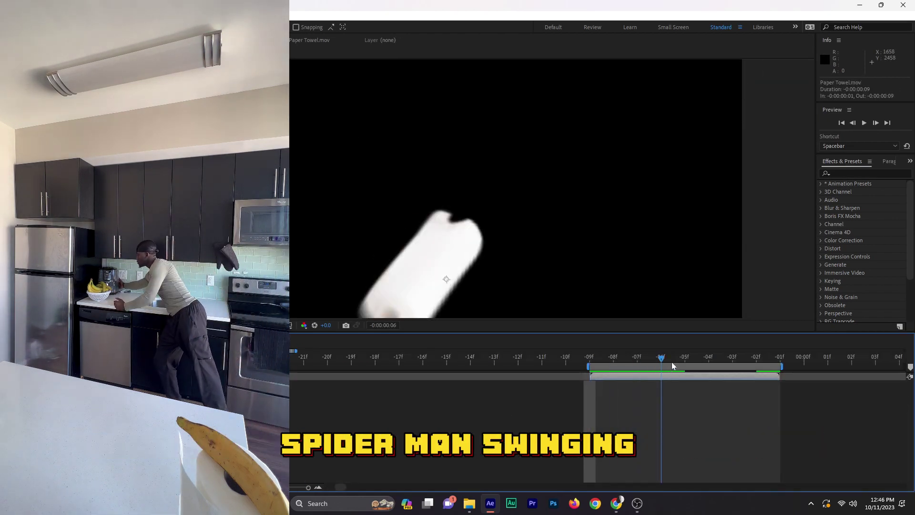
- Add a solid at -0:00:00:06, mask it over the notch in the paper towel's upper edge and keyframe the mask path
key("ctrl+y")
key("Return")
key("g")
left_click(451, 213)
left_click(473, 221)
left_click(447, 230)
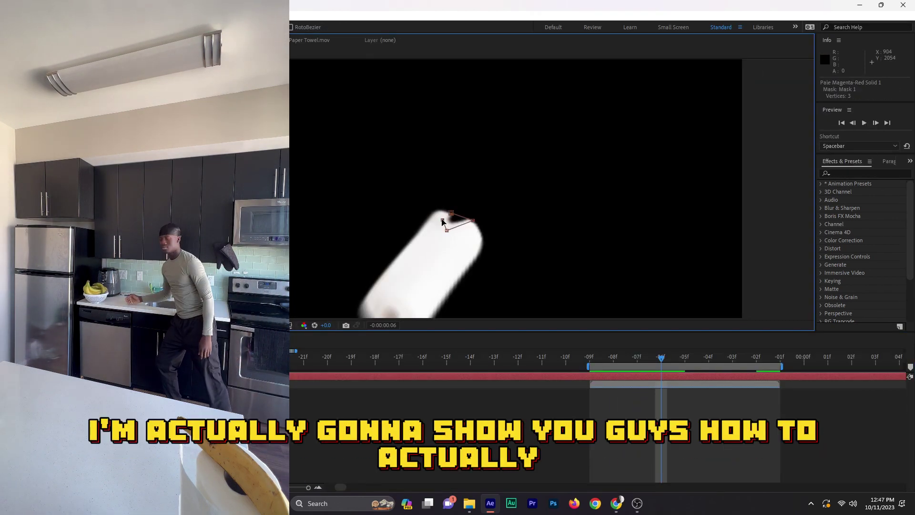
key("alt+m")
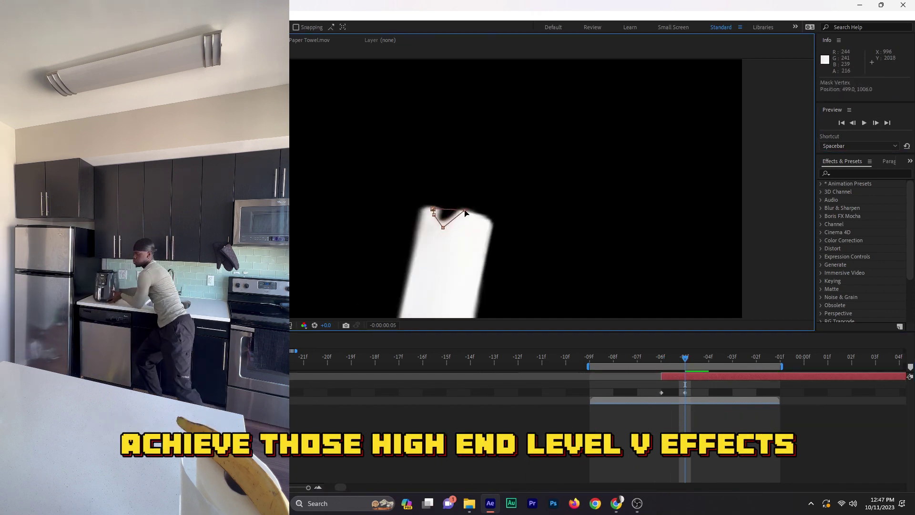
- Animate the solid's mask frame by frame to follow the towel's notch up to -0:00:00:02
key("Page_Down")
left_click_drag(466, 213, 463, 213)
left_click(876, 123)
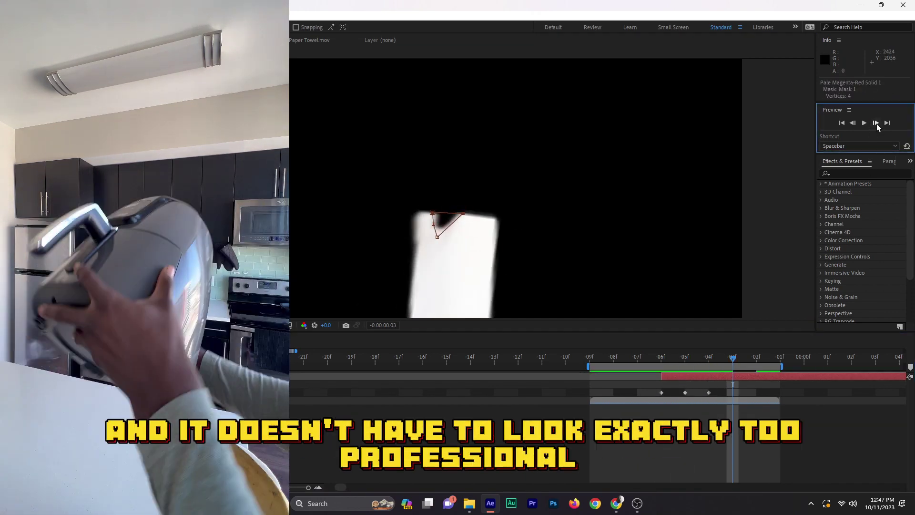
left_click(875, 123)
left_click(876, 122)
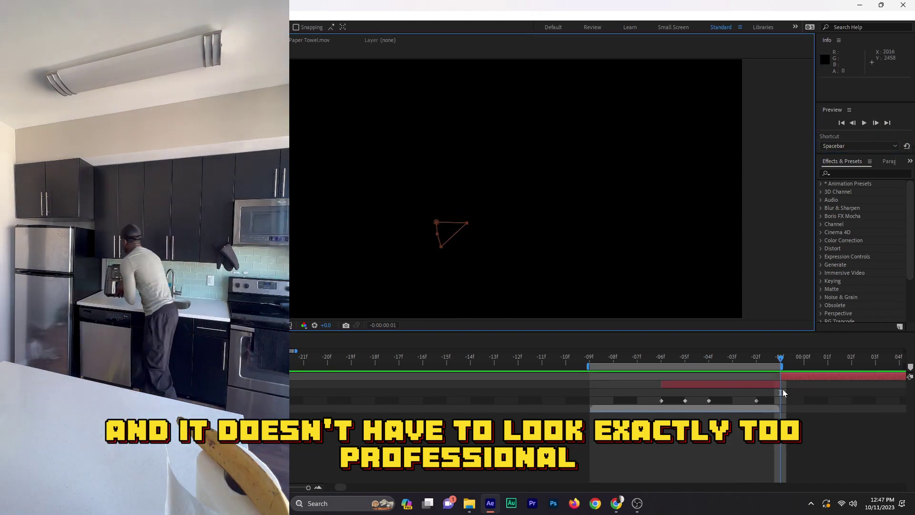
- Scrub and play back the towel composition to check how the masked solid covers the notch
left_click(640, 365)
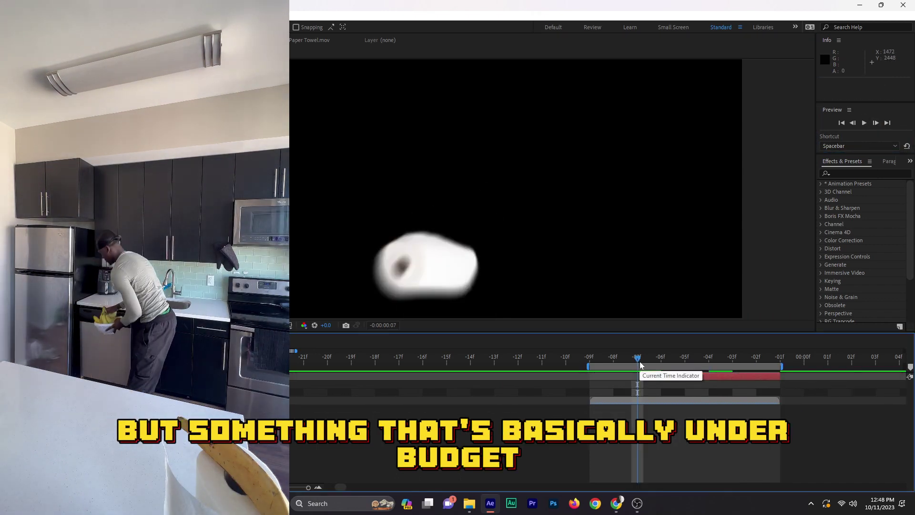
left_click_drag(640, 364, 756, 357)
left_click_drag(172, 384, 137, 384)
left_click(713, 383)
key("space")
- Return to the IMG_7694 composition and extend its work area to start at 0:00:01:13
key("shift+comma")
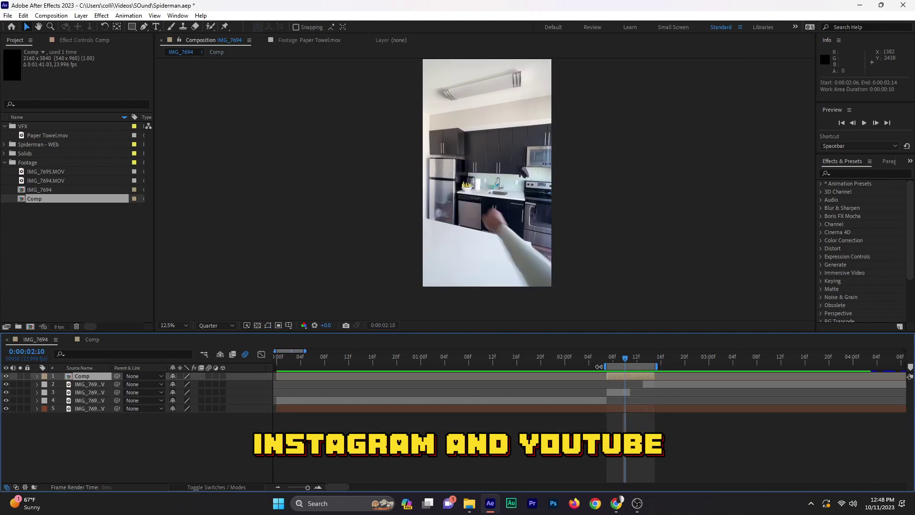
left_click_drag(598, 366, 501, 358)
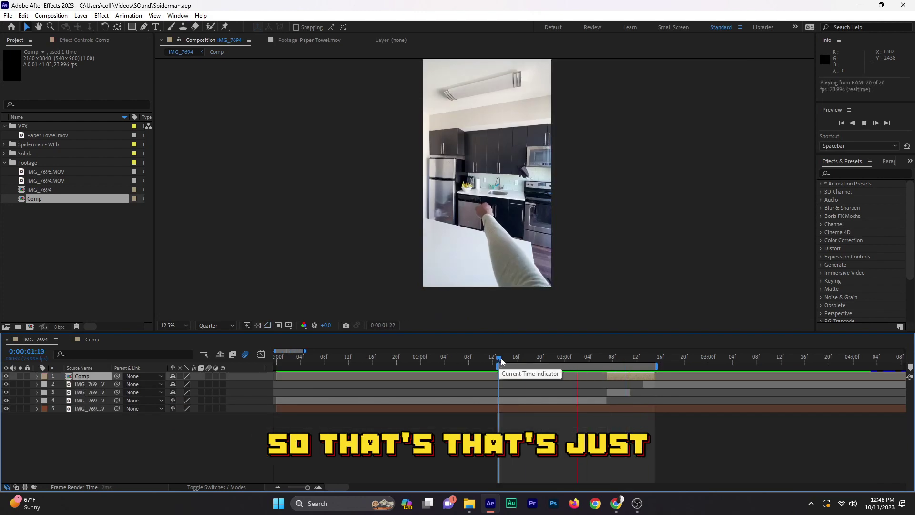
- Try moving the cut between the two lower IMG_7694.MOV layers to 0:00:02:06
left_click(605, 400)
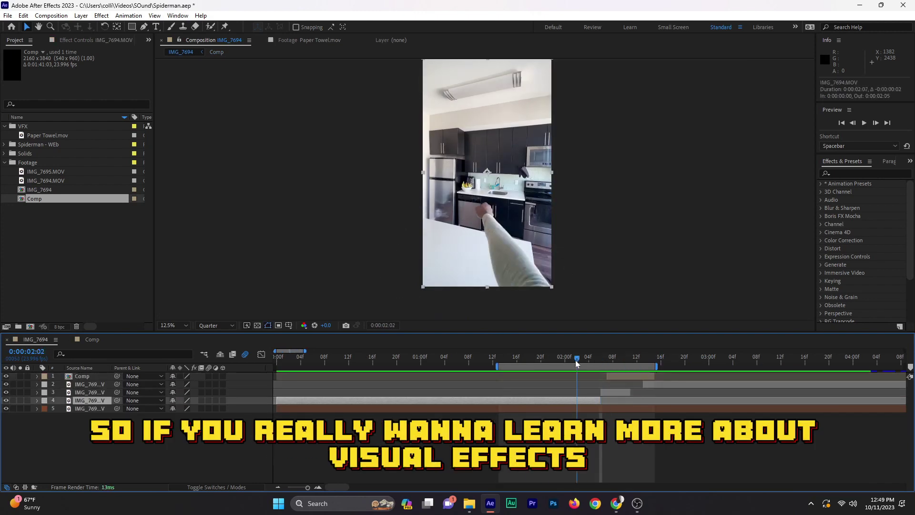
left_click_drag(602, 377, 610, 393)
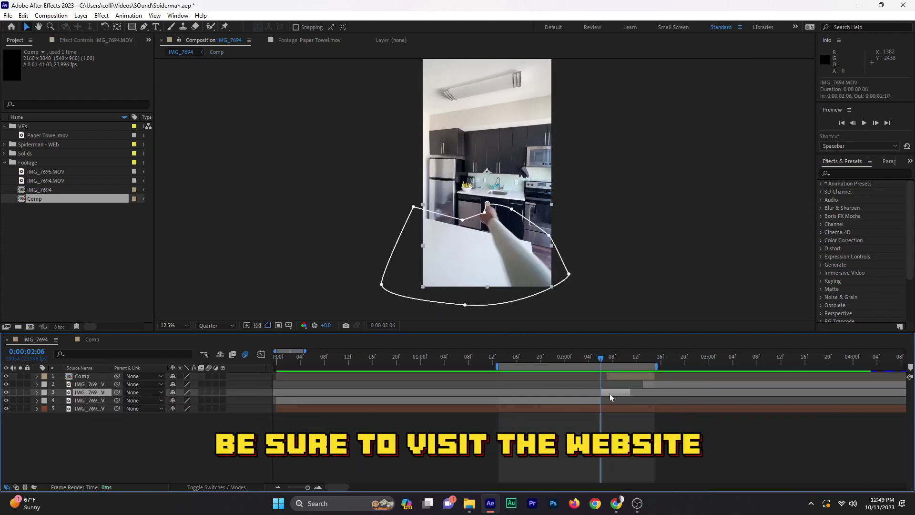
left_click(604, 402)
- Widen the work area from the composition's start to about 0:00:03:10 and split the fourth layer at 0:00:00:04
left_click_drag(656, 366, 776, 366)
left_click(596, 360)
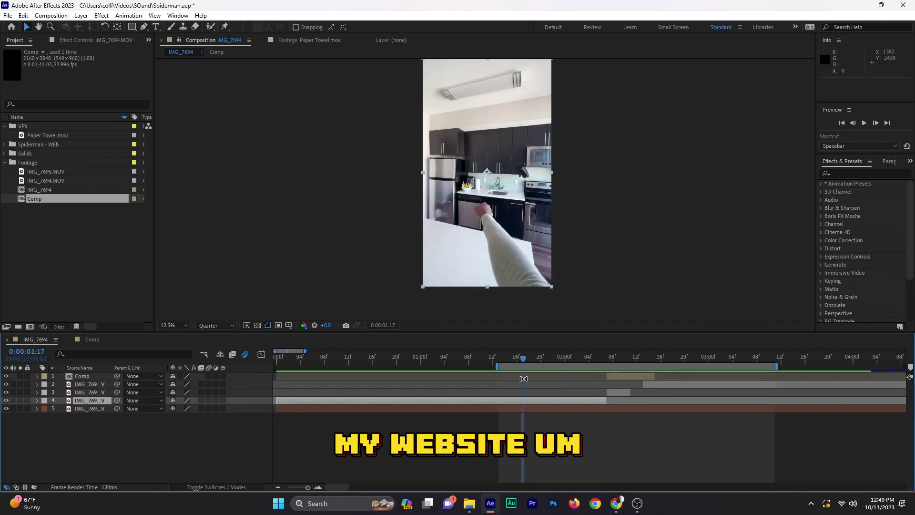
mouse_move(496, 366)
left_mouse_down()
mouse_move(275, 366)
mouse_move(299, 358)
mouse_move(443, 368)
mouse_move(342, 375)
left_mouse_up()
key("ctrl+shift+d")
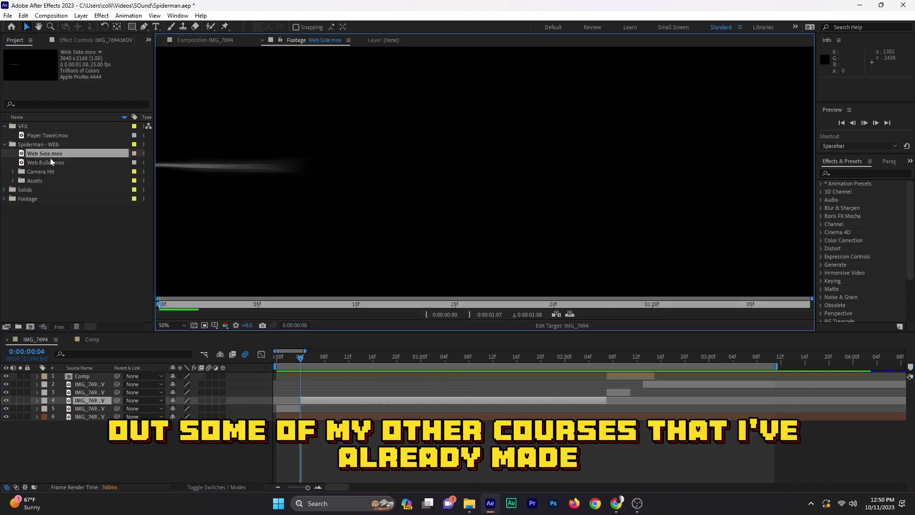
- Preview the Web Bullet.mov, Red Flash.mov and Web Camera Hit.mov clips from the project's effect footage
double_click(45, 163)
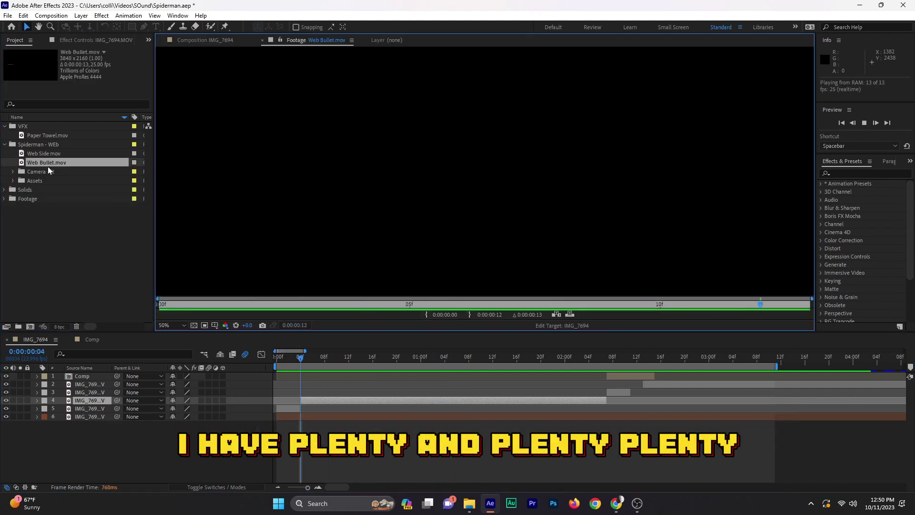
double_click(52, 190)
double_click(53, 208)
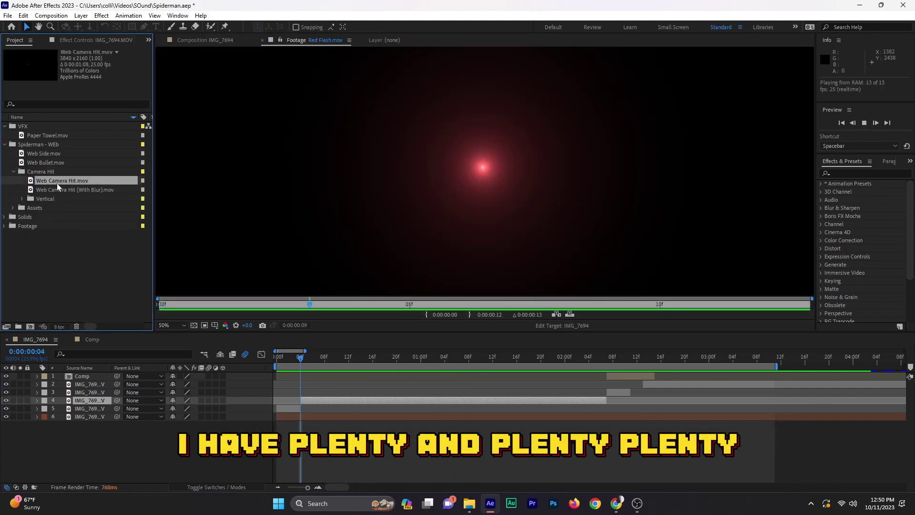
double_click(62, 180)
key("space")
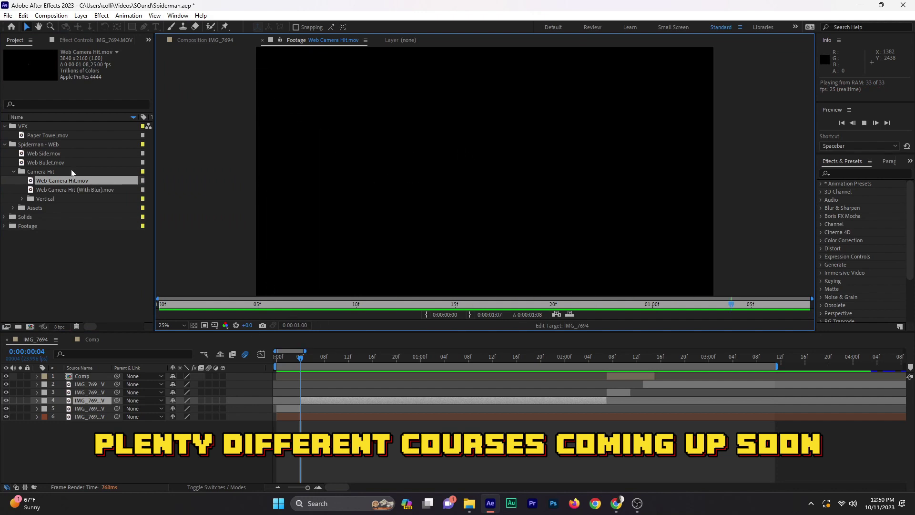
- Create a composition from Web Camera Hit.mov and set its duration to 0:00:50:00
key("ctrl+slash")
left_click(360, 366)
left_click(222, 375)
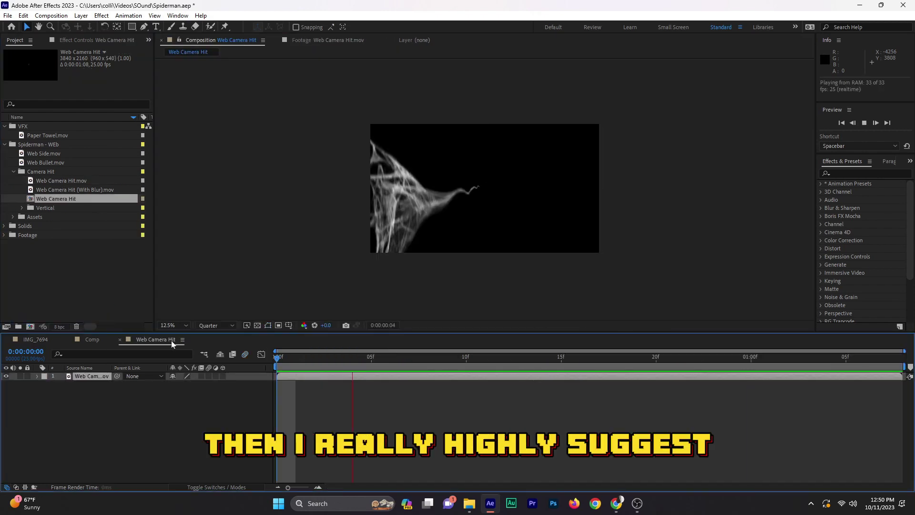
right_click(173, 344)
left_click(219, 157)
left_click(397, 286)
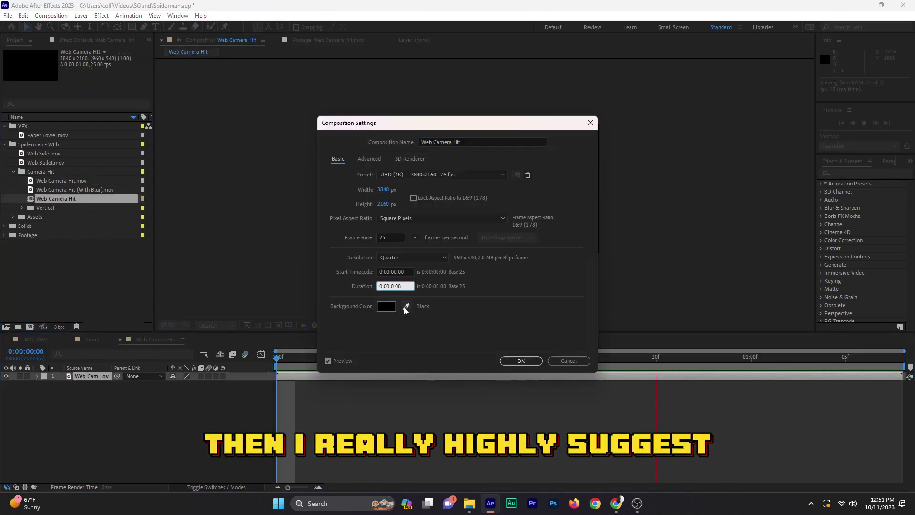
key("Return")
- Scrub through the web strand clip in the Web Camera Hit composition and split it at about 0:00:00:09
mouse_move(276, 357)
left_mouse_down()
mouse_move(350, 384)
mouse_move(298, 418)
mouse_move(288, 364)
left_mouse_up()
left_click(339, 252)
left_click(334, 174)
left_click(337, 142)
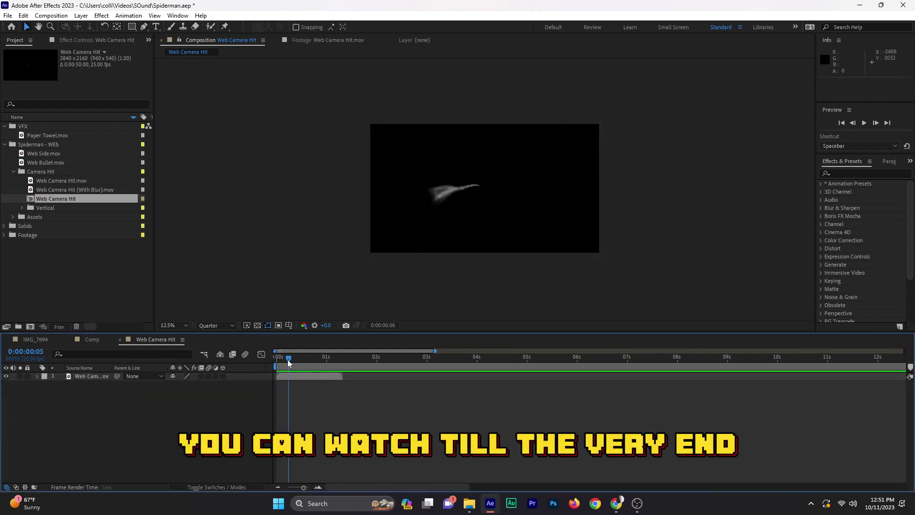
left_click_drag(288, 362, 295, 365)
key("ctrl+d")
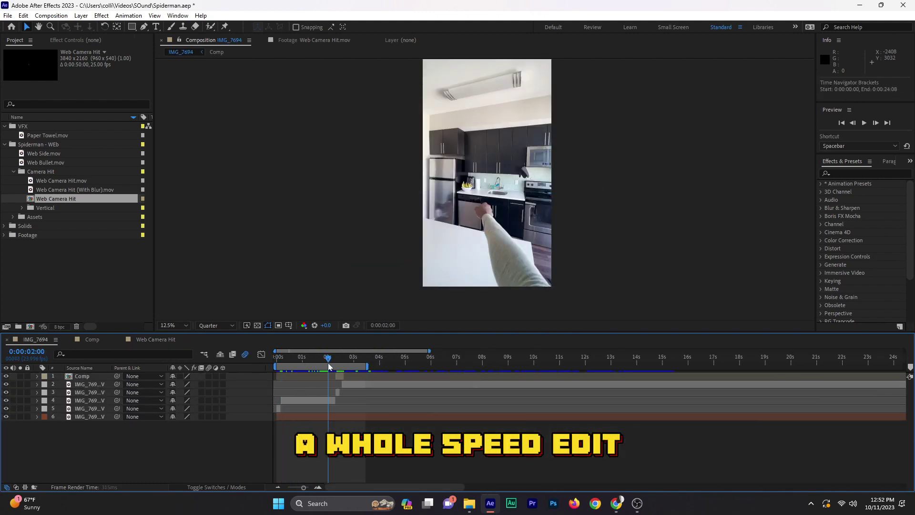
- Duplicate the short middle segments of the Web Camera Hit clip and chain the copies to about 0:00:04:00
left_click(153, 340)
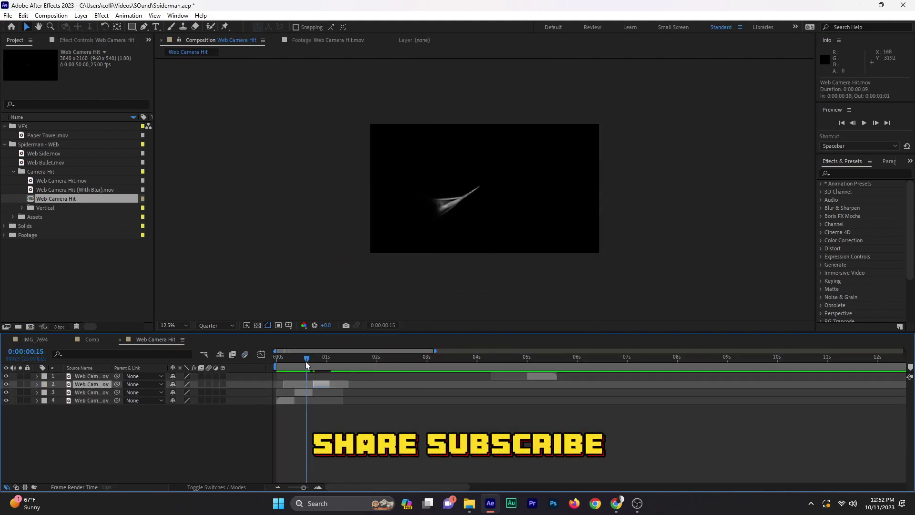
left_click(303, 394)
key("ctrl+d")
left_click_drag(303, 394, 485, 424)
key("ctrl+d")
key("ctrl+d")
key("ctrl+d")
key("ctrl+d")
key("ctrl+d")
key("ctrl+d")
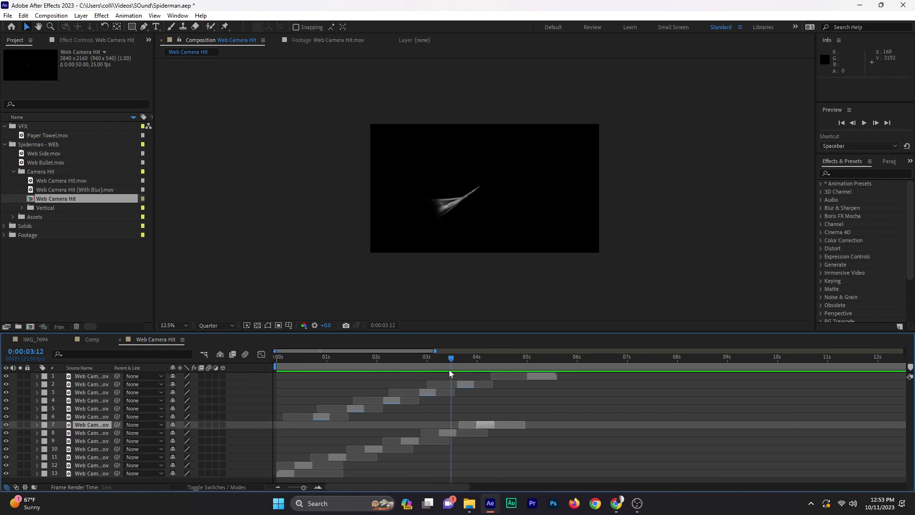
- Add two more copies of the middle web segments to close the gap before the final segment at about 0:00:05:00
left_click_drag(448, 370, 516, 388)
key("ctrl+d")
key("ctrl+d")
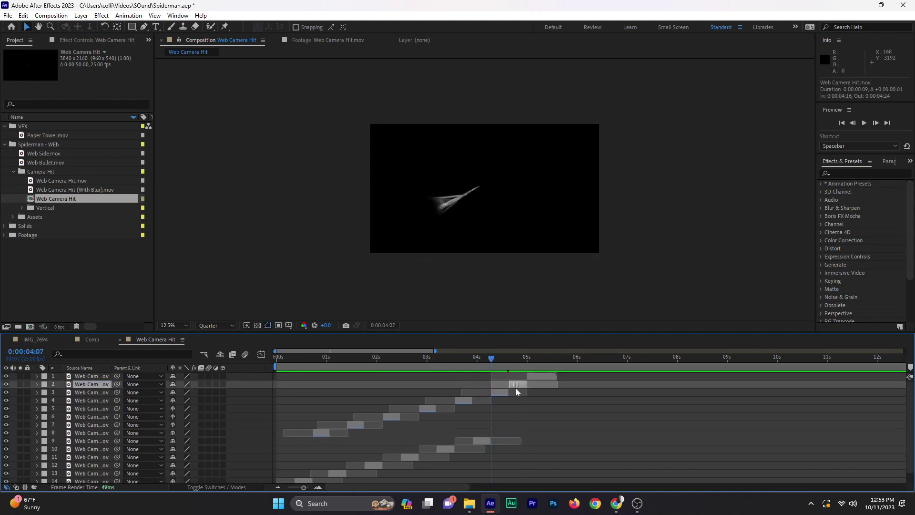
left_click(547, 360)
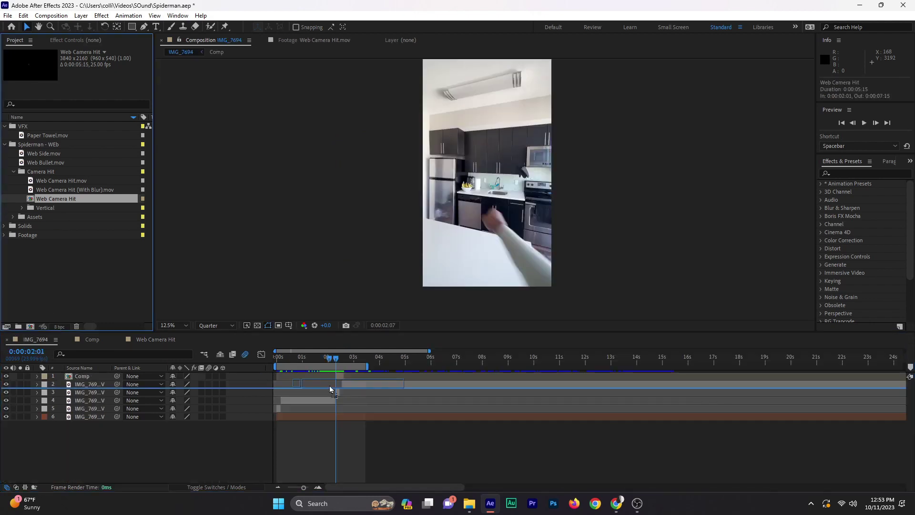
- Try the Web Camera Hit composition as a 3D layer over the hand in IMG_7694, rotated, scaled to 123% and shifted near the start
left_click(222, 383)
left_click_drag(501, 193, 486, 219)
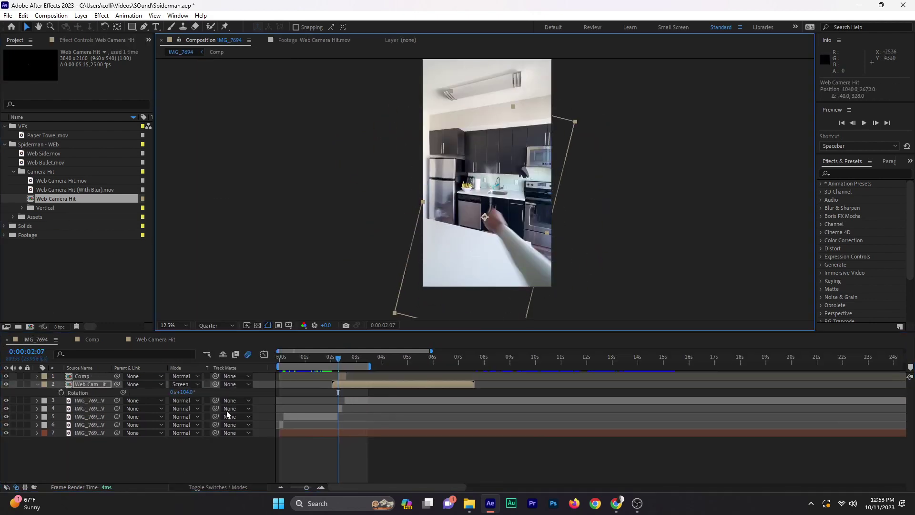
key("r")
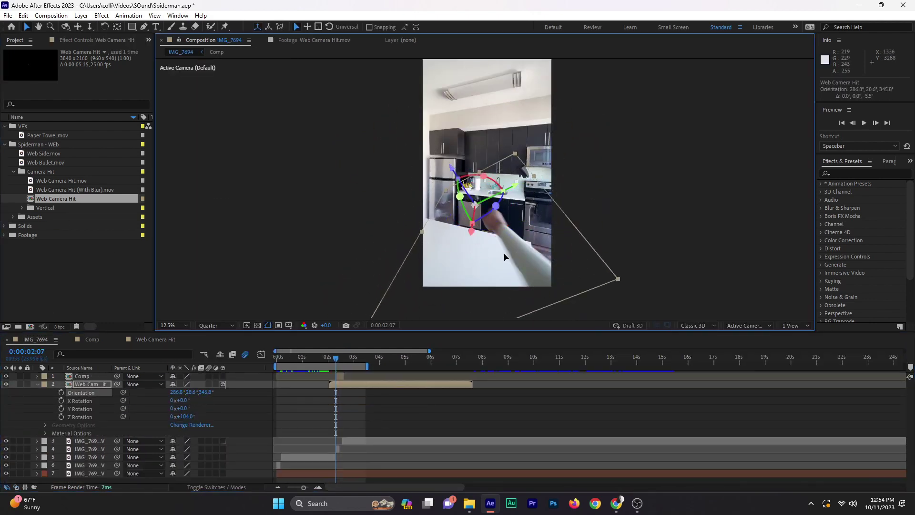
key("s")
left_click_drag(329, 383, 283, 373)
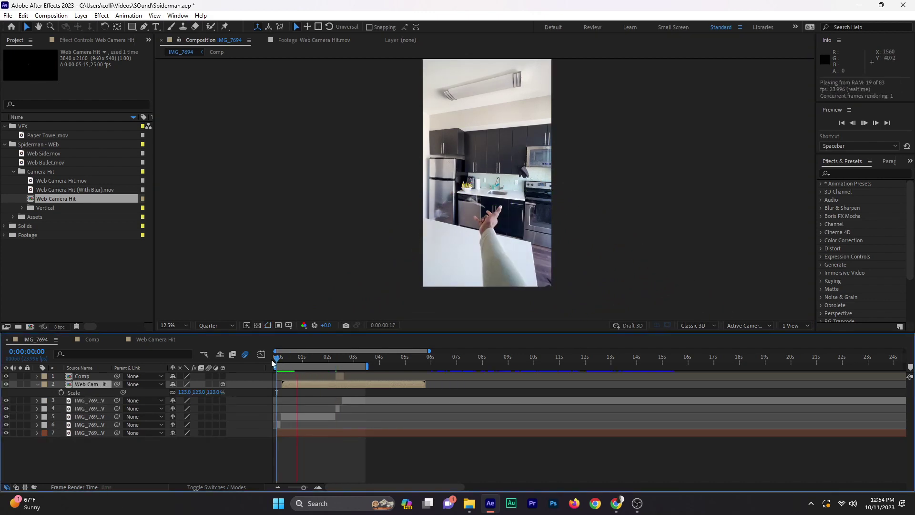
- Switch to Chrome and search Google Images for "web shoot png"
key("alt+Tab")
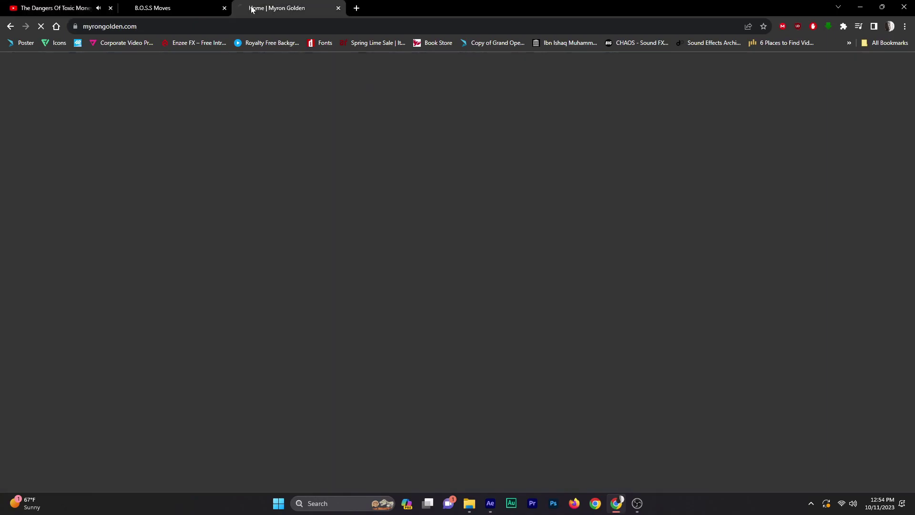
key("ctrl+t")
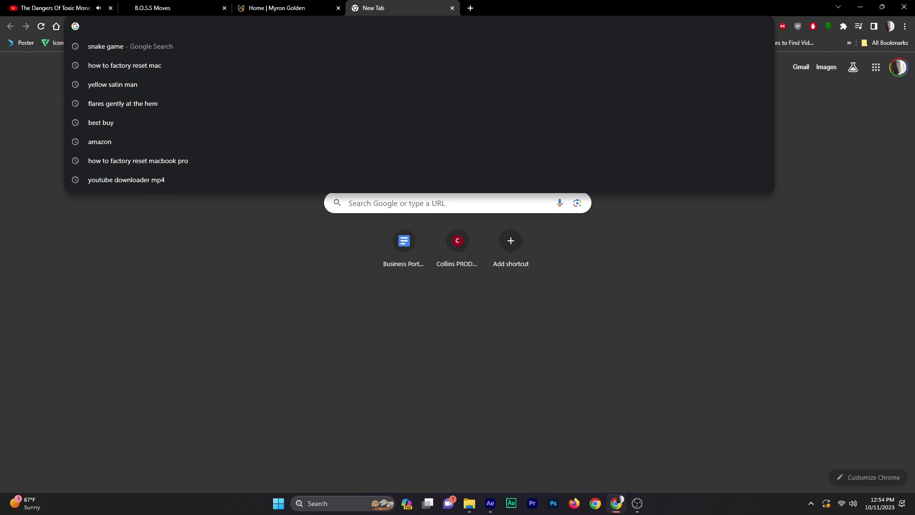
type("web shoot png")
key("Return")
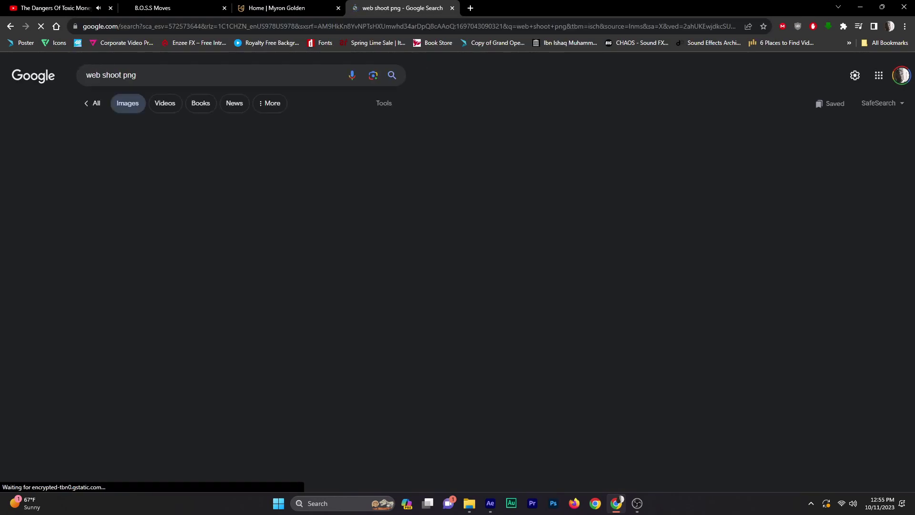
- Change the image search to "web string" and browse the images for a web reference
key("/")
key("BackSpace")
key("BackSpace")
key("BackSpace")
key("BackSpace")
key("BackSpace")
key("BackSpace")
key("BackSpace")
key("BackSpace")
type("tring")
key("Return")
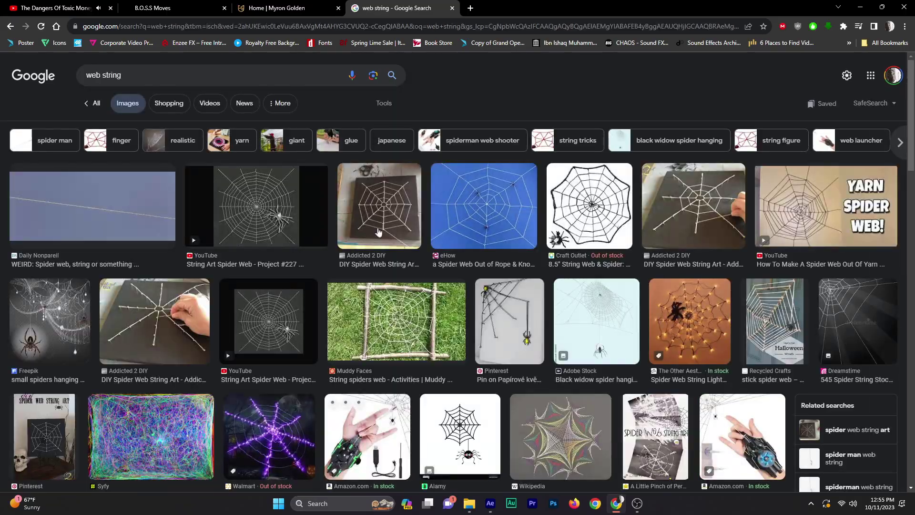
scroll(458, 286, "down", 4)
- Return to After Effects and apply Turbulent Displace to Shape Layer 1 with Amount -34, Size 17 and Evolution expression time*100
key("alt+Tab")
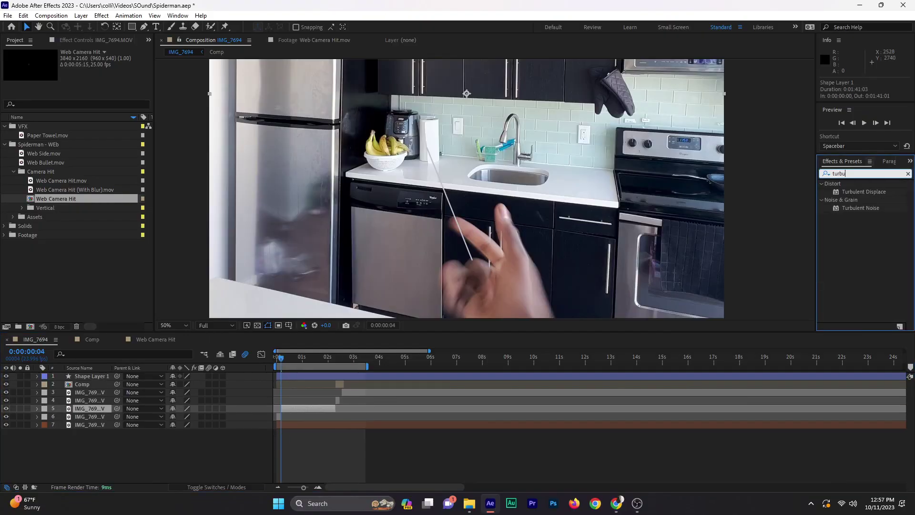
left_click_drag(863, 192, 91, 376)
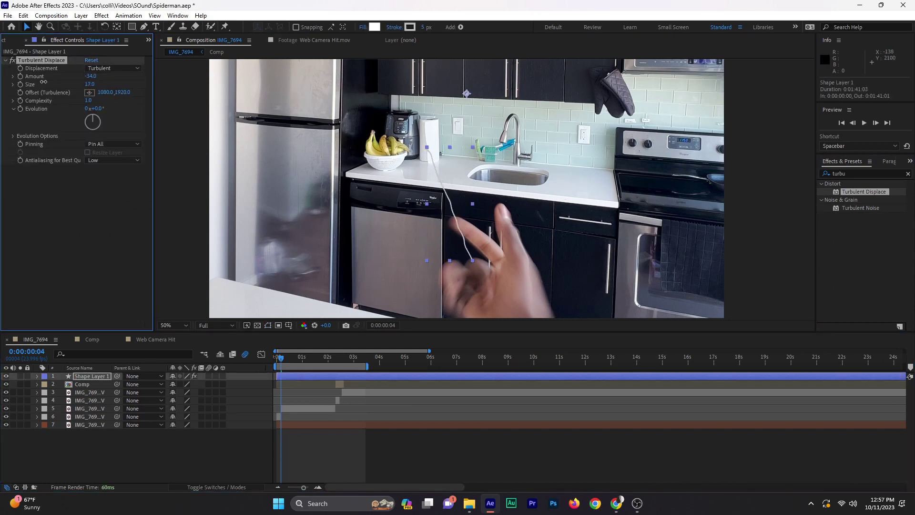
left_click(20, 109, "alt")
type("time*100")
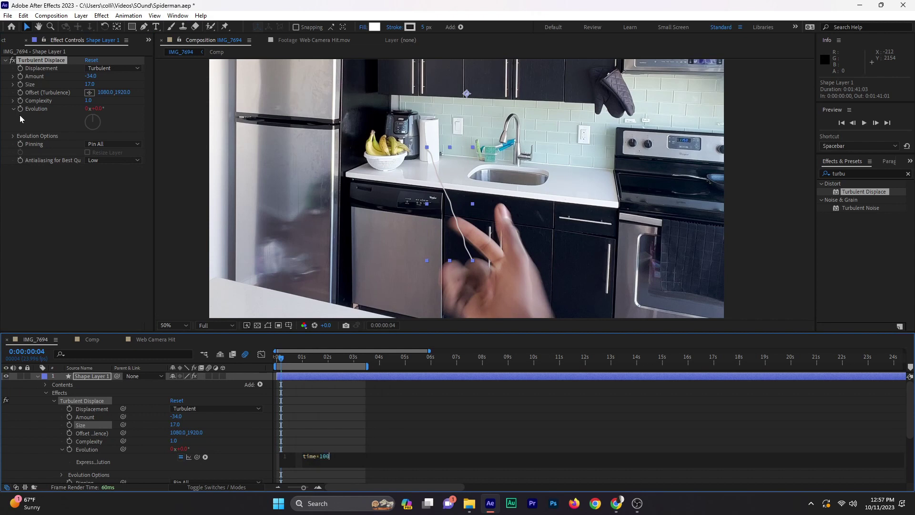
- Set the Turbulent Displace complexity to 3.3, enable Cycle Evolution and play back the web line
left_click(303, 393)
key("space")
left_click_drag(88, 100, 224, 116)
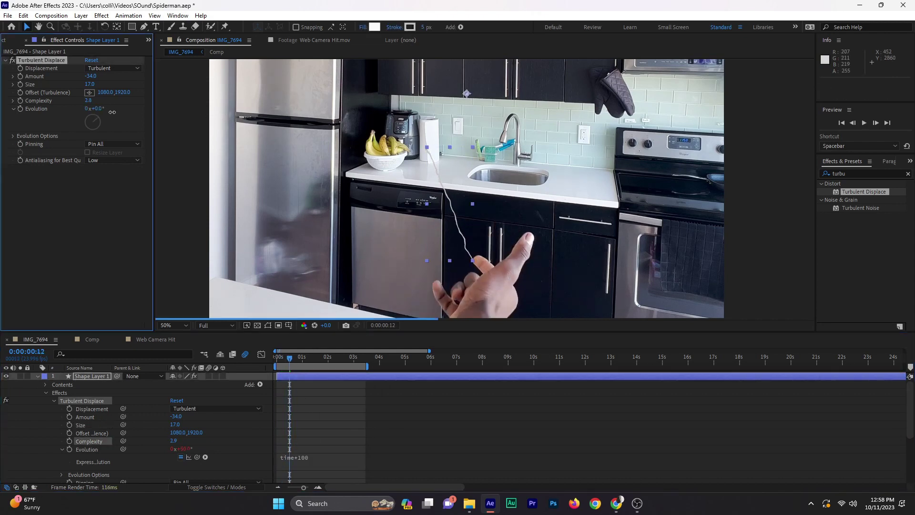
left_click(88, 144)
key("space")
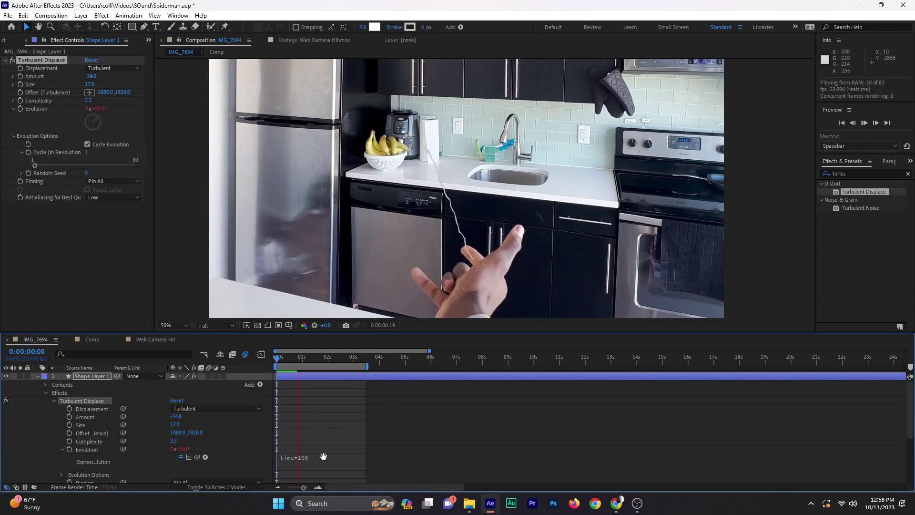
- Change the Evolution expression to time*600 and play back the faster wobble
left_click(293, 458)
key("BackSpace")
type("6")
left_click(285, 363)
key("space")
key("u")
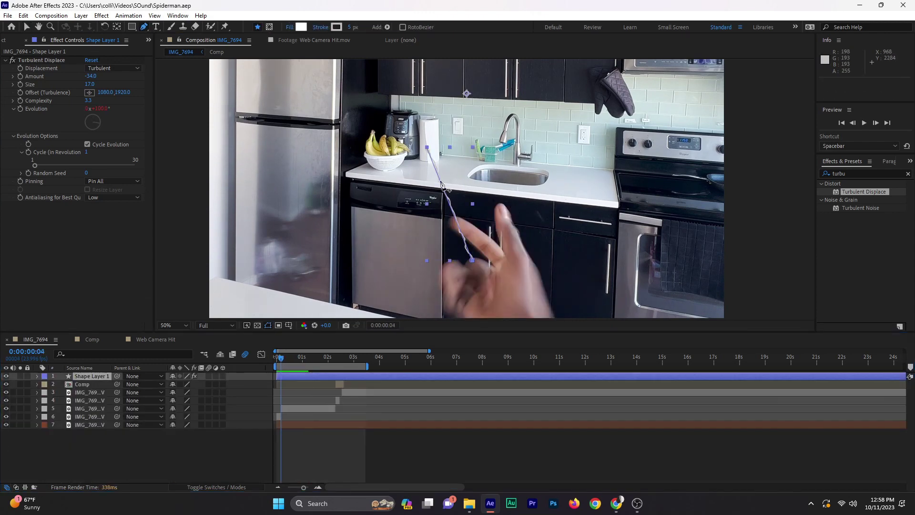
- Trim Shape Layer 1 to start at 0:00:00:04 and try stretching the web line to the hand at 0:00:00:05
key("period")
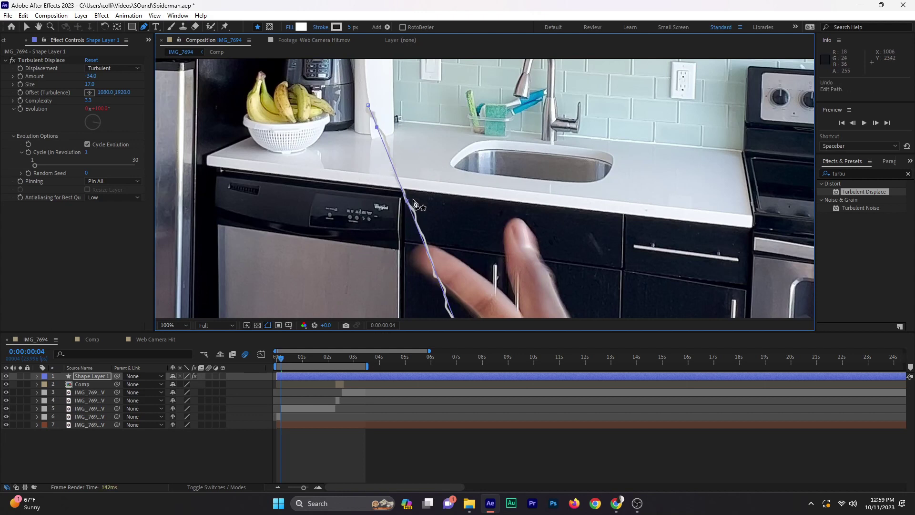
key("comma")
key("equal")
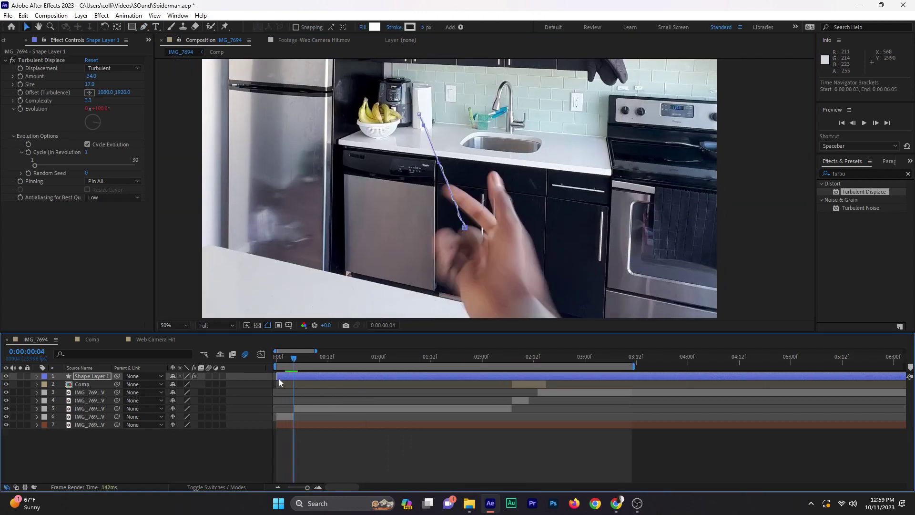
left_click_drag(282, 360, 298, 359)
left_click_drag(465, 227, 473, 249)
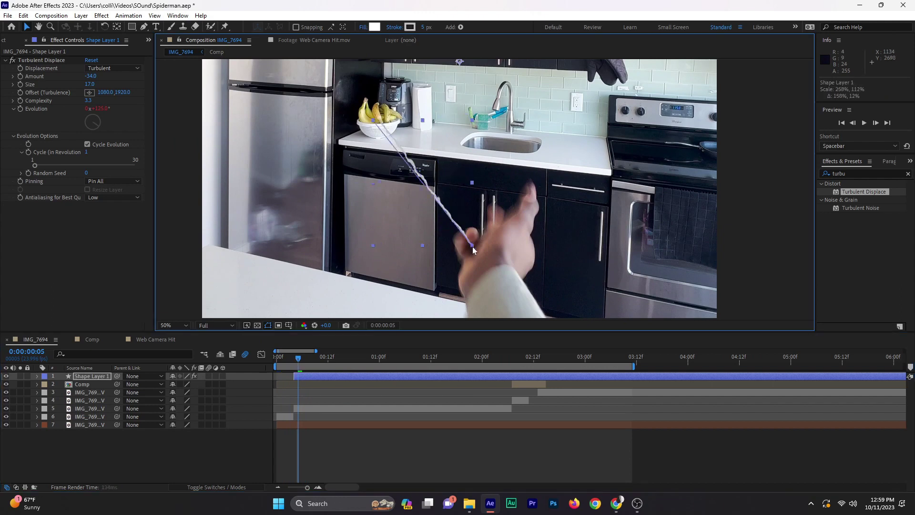
key("equal")
key("Page_Up")
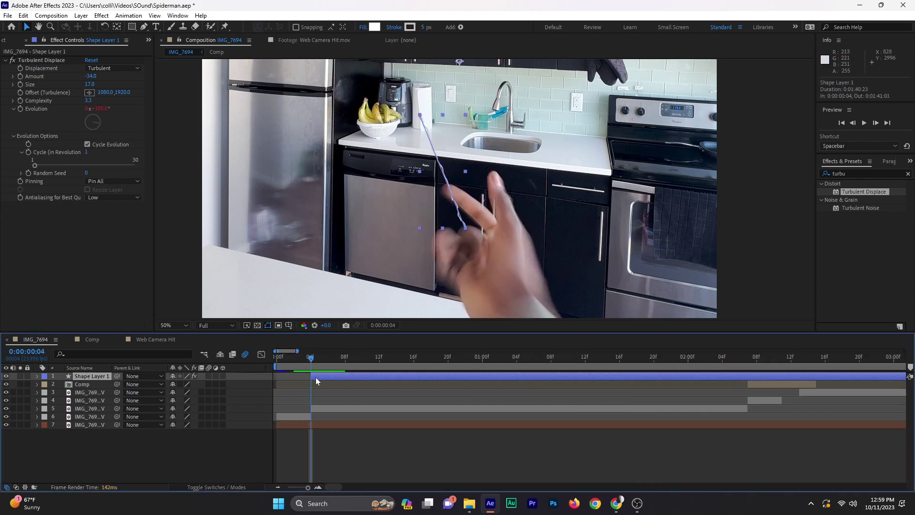
- Reveal the Path property of Shape 1 in Shape Layer 1 and undo the last edit
left_click(37, 376)
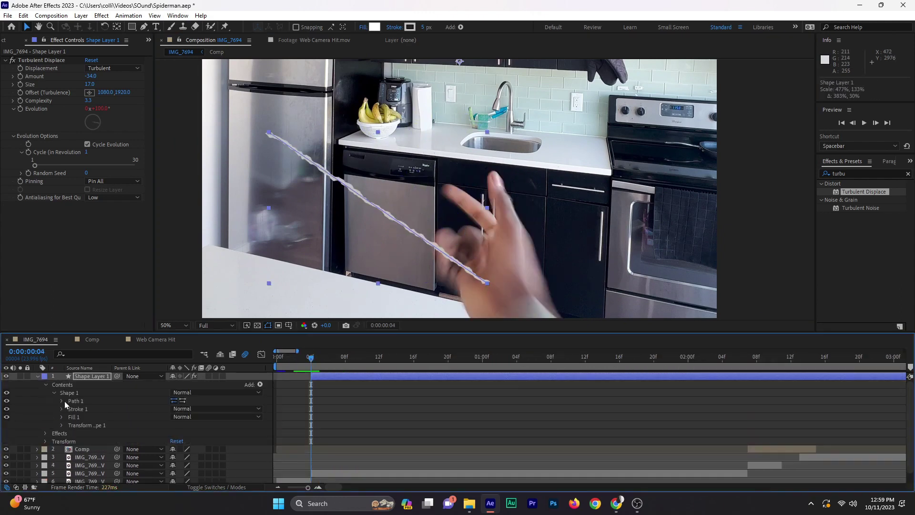
left_click(61, 401)
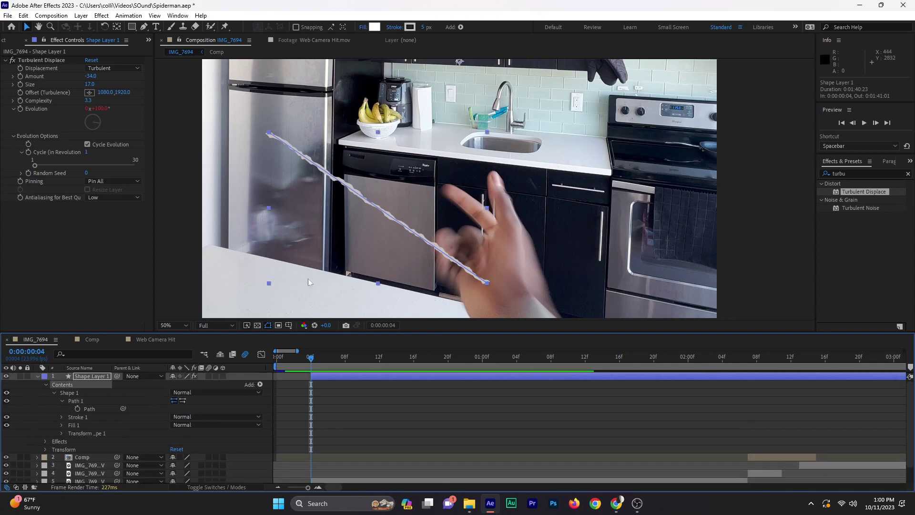
key("ctrl+z")
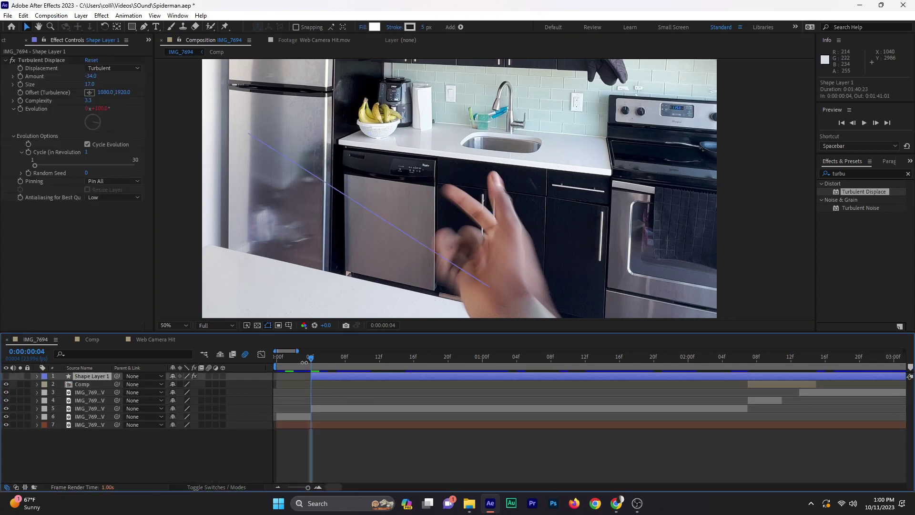
- Try drawing a new web line with the Pen tool from the hand to the paper towel roll at 0:00:00:05
key("ctrl+shift+a")
left_click_drag(309, 361, 320, 359)
left_click(477, 261)
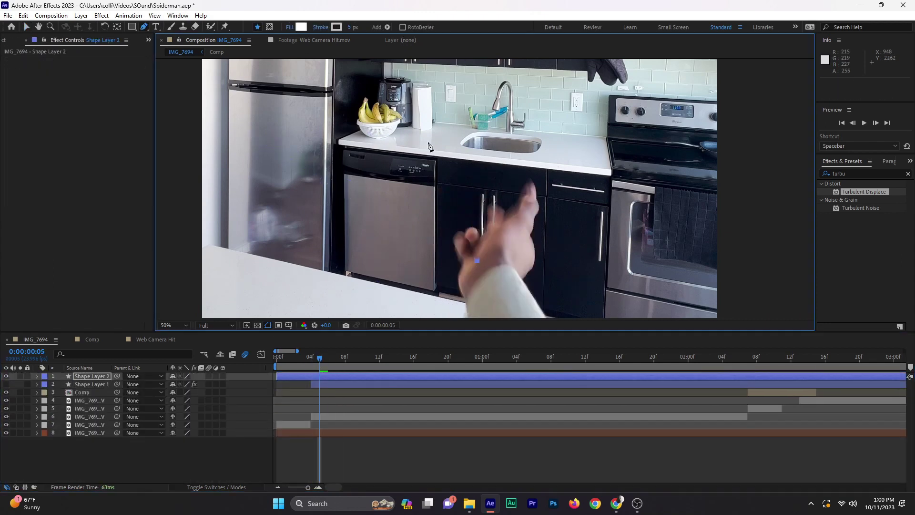
left_click(301, 27)
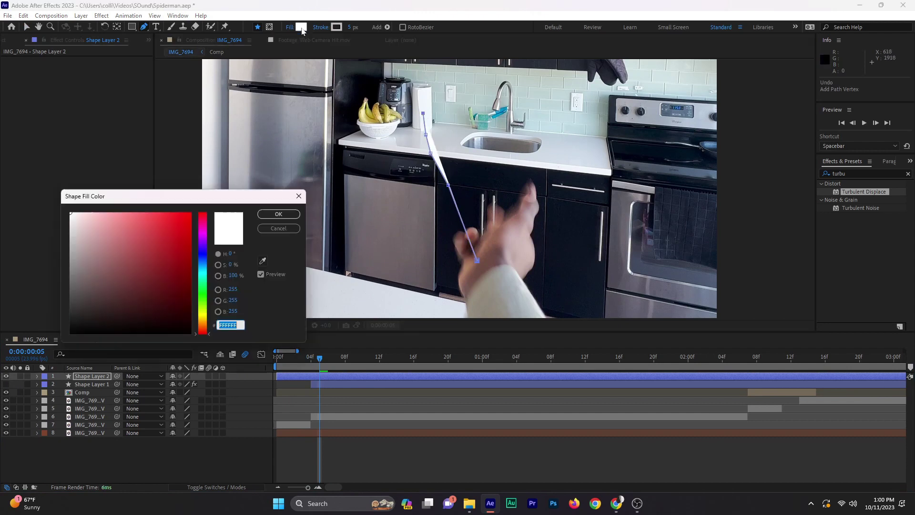
key("Escape")
key("Escape")
key("ctrl+z")
- Set the fill of the web line on Shape Layer 1 to None
left_click(289, 26)
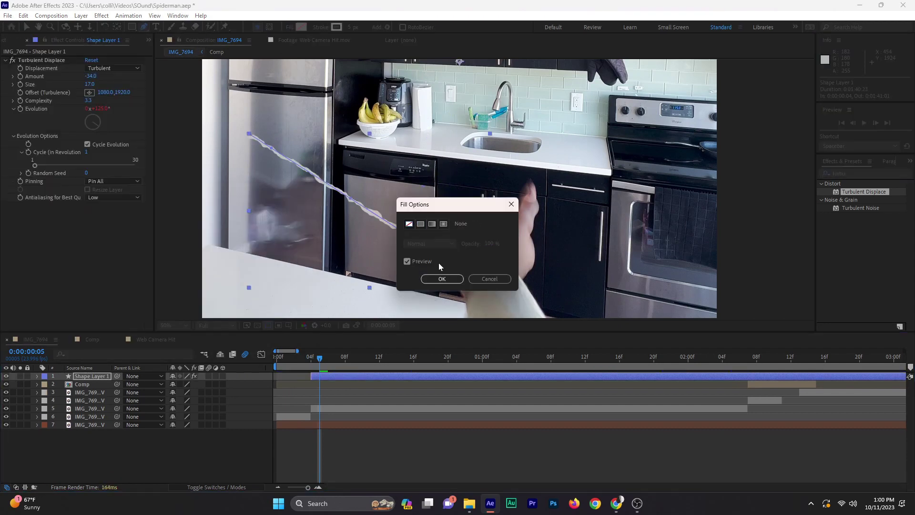
left_click(443, 277)
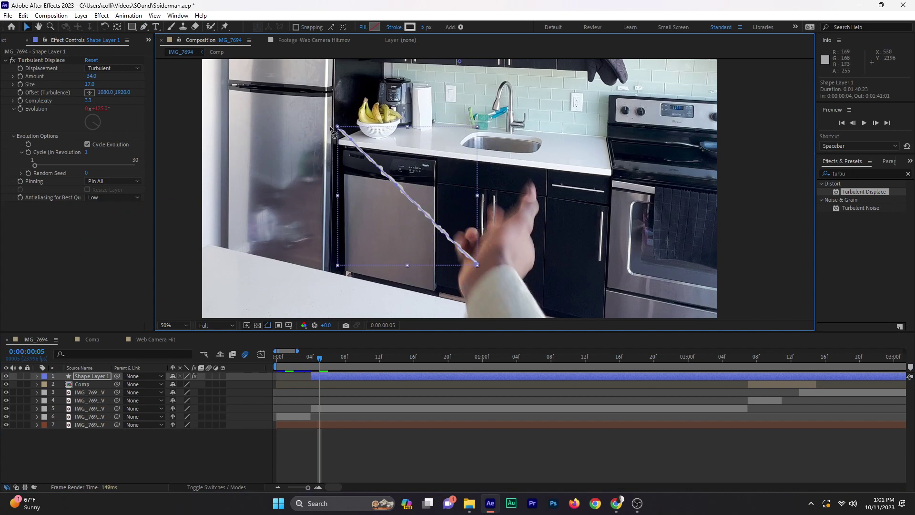
- Fit the web line between the hand and the paper towel roll at 0:00:00:04 and expand Path 1 in Shape Layer 1
key("Page_Up")
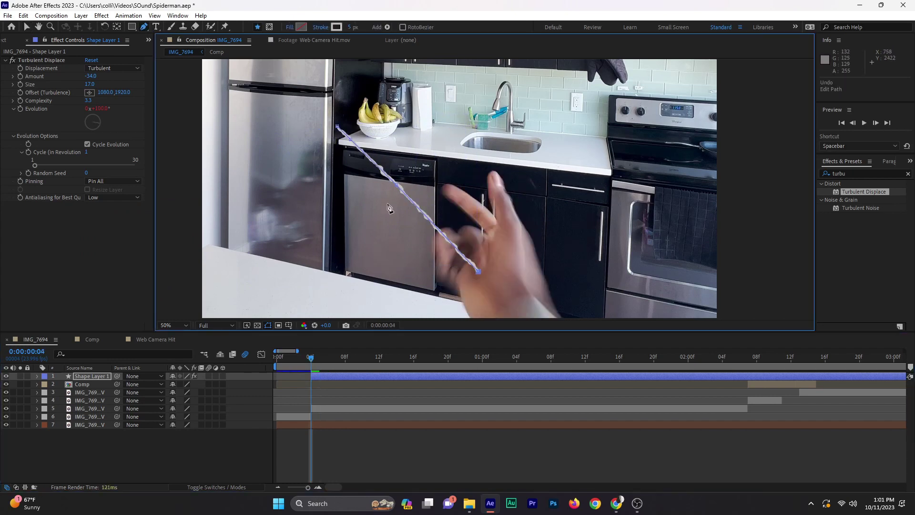
left_click_drag(478, 271, 482, 273)
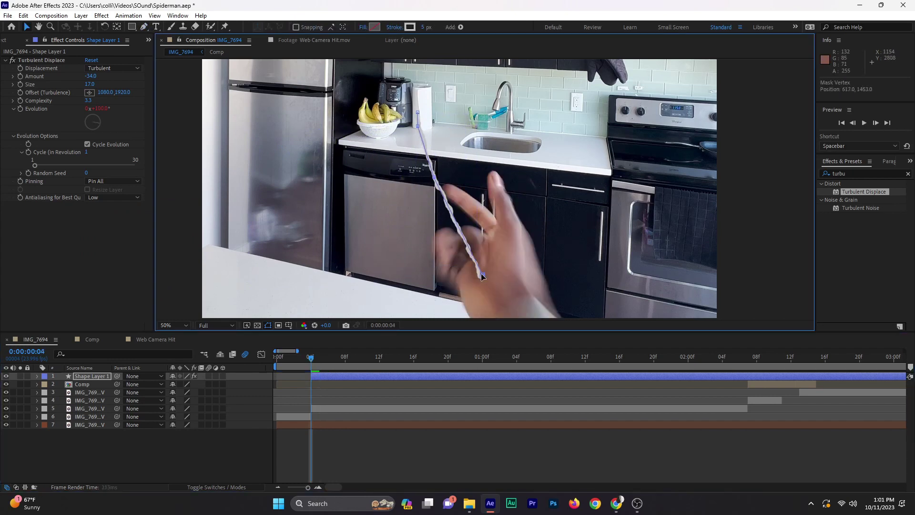
left_click(38, 375)
left_click(61, 417)
left_click(61, 417)
left_click(61, 401)
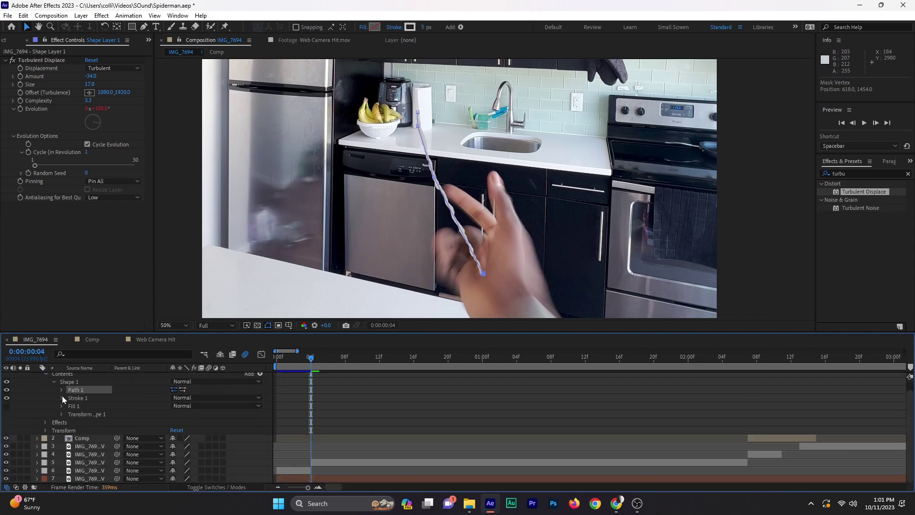
- Keyframe the path at 0:00:00:04 with the web line shortened to a small strand at the hand, and enable motion blur on Shape Layer 1
scroll(444, 144, "up", 2)
scroll(453, 253, "up", 3)
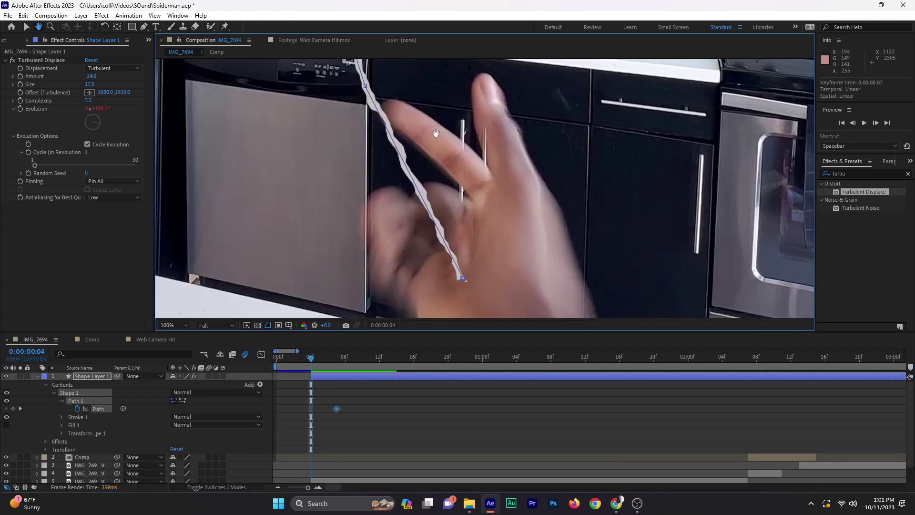
scroll(453, 253, "down", 3)
left_click_drag(421, 164, 426, 204)
scroll(453, 253, "up", 2)
scroll(453, 253, "down", 2)
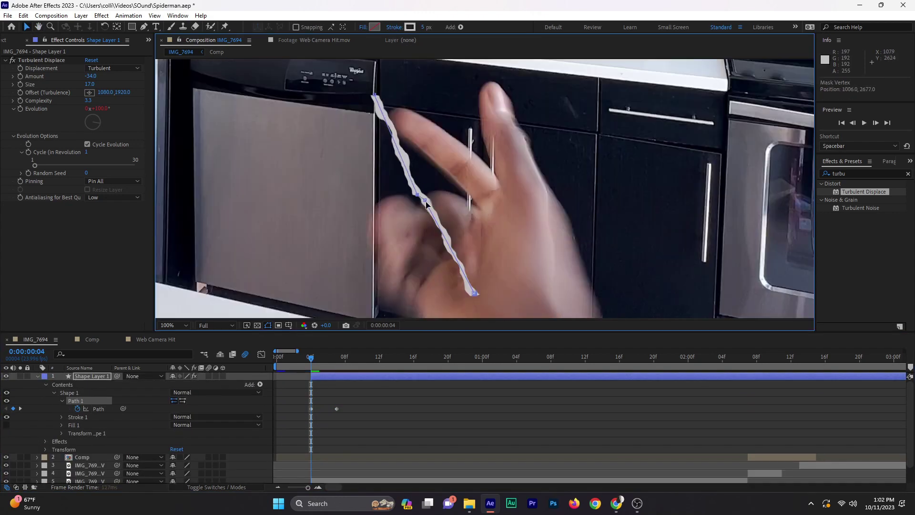
scroll(435, 222, "down", 4)
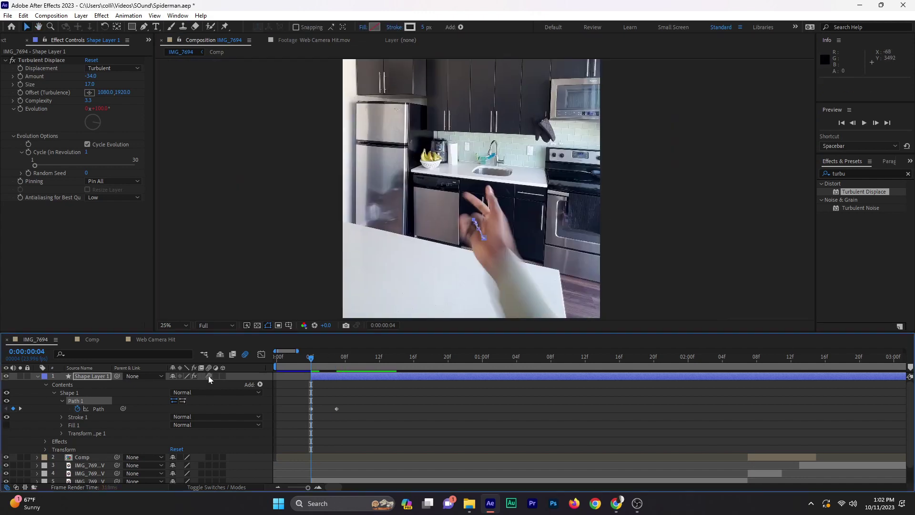
- Keyframe the web line's path to follow the hand at 0:00:00:05, 0:00:00:08 and 0:00:00:10
key("Page_Down")
scroll(523, 237, "up", 1)
left_click_drag(481, 257, 450, 288)
key("Page_Down")
key("Page_Down")
key("Page_Down")
key("Page_Down")
key("Page_Down")
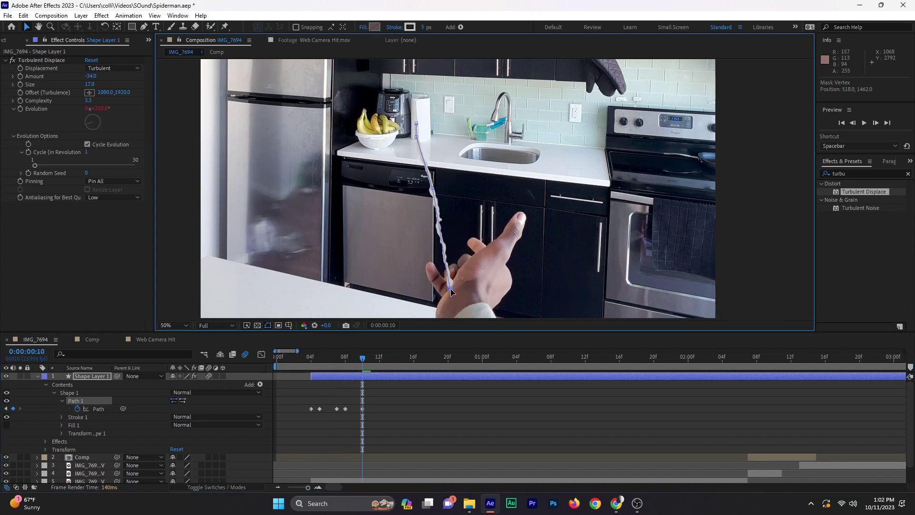
- Keyframe the web line's path at 0:00:00:14, end the work area there and preview the shot
left_click(397, 363)
key("space")
key("n")
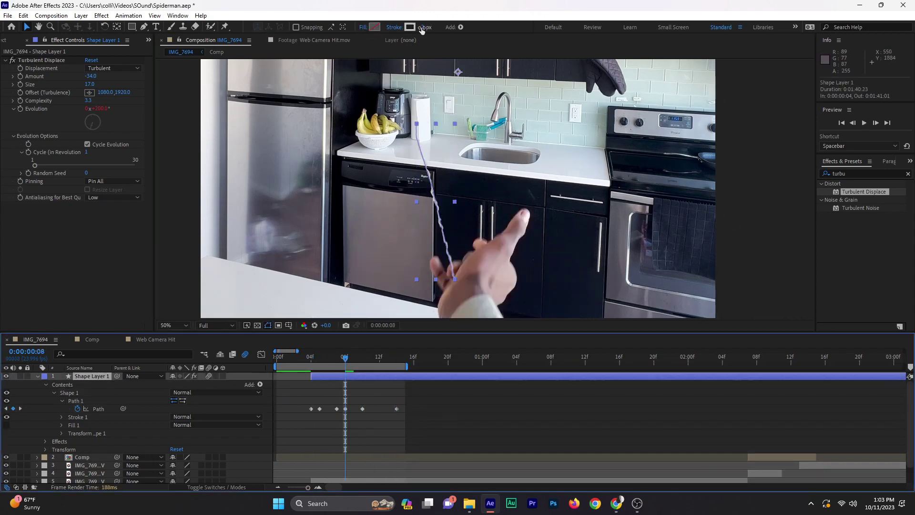
- Set the web line's stroke width to 1 px and preview the result
left_click(409, 28)
left_click(279, 214)
key("space")
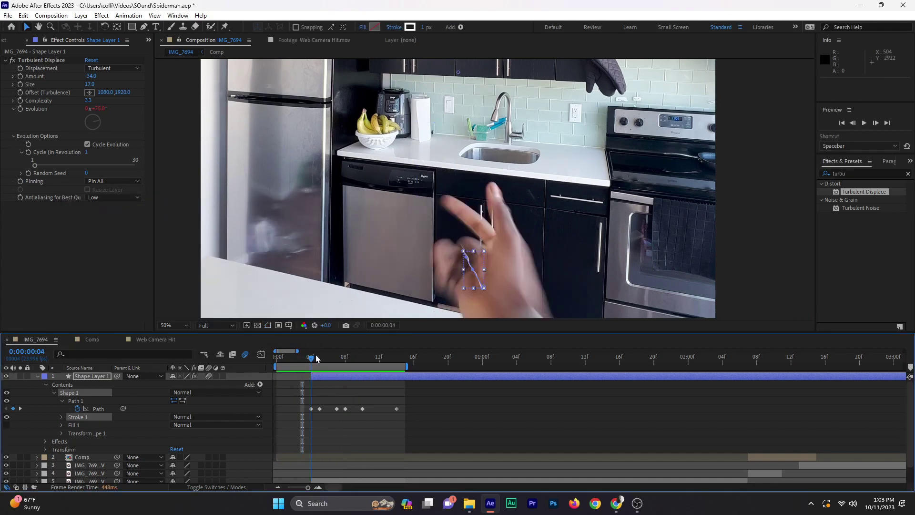
- Extend the work area to 0:00:01:07 and keyframe the web line's hand end at 0:00:00:18 and 0:00:00:21
left_click_drag(406, 366, 552, 365)
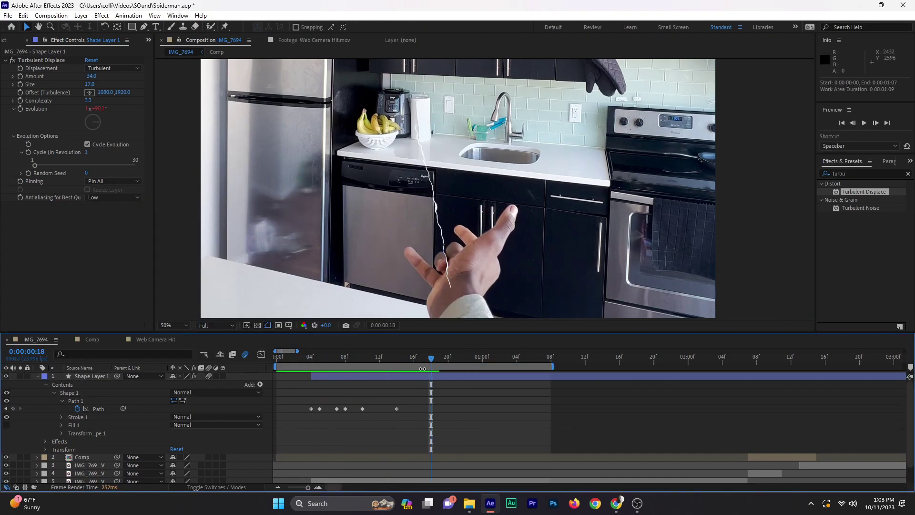
left_click(86, 399)
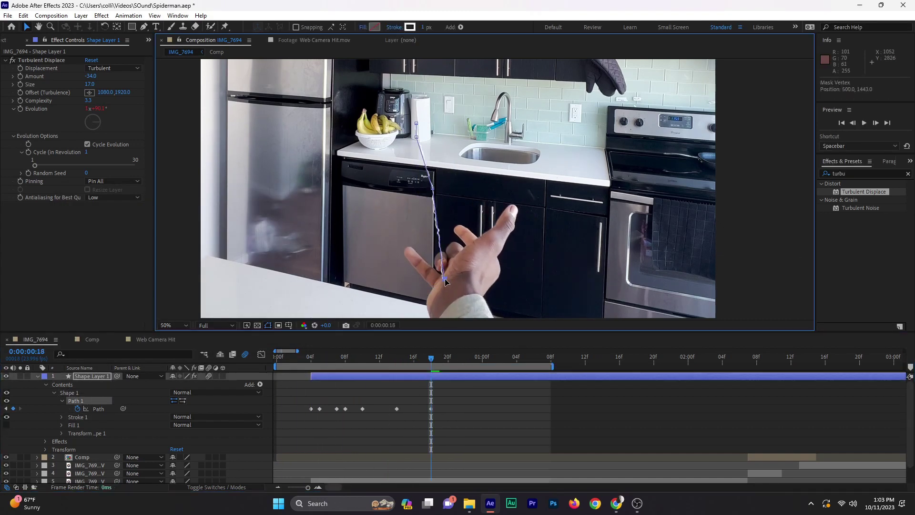
left_click(414, 358)
key("Page_Down")
key("Page_Down")
key("Page_Down")
left_click_drag(444, 275, 435, 210)
- Keyframe the web line's lower end to follow the closing fist from 0:00:01:00 to 0:00:01:07
key("Page_Down")
key("Page_Down")
key("Page_Down")
key("Page_Down")
key("Page_Down")
key("Page_Down")
key("Page_Down")
left_click(533, 362)
left_click(521, 358)
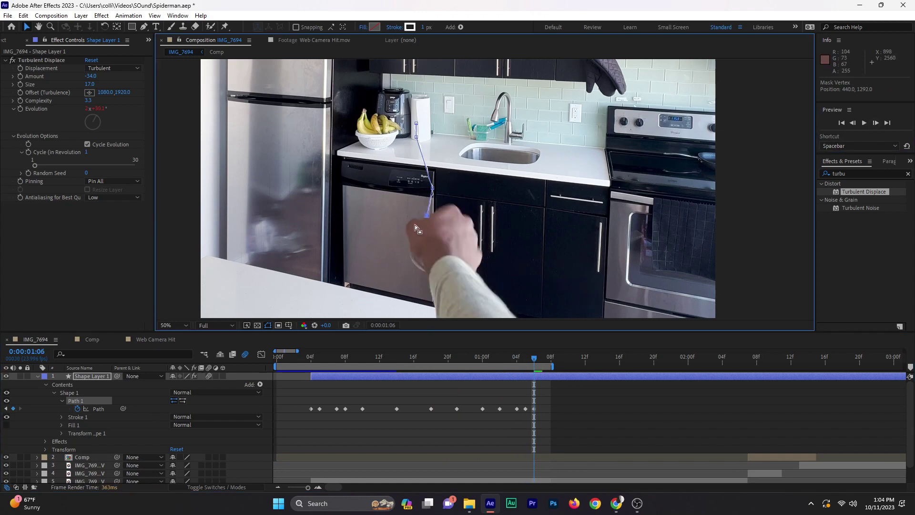
left_click(875, 123)
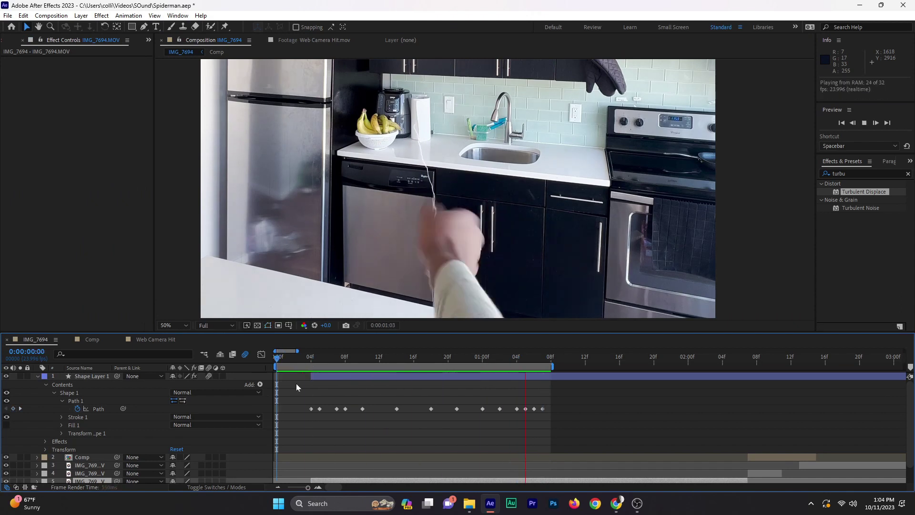
- Select Path 1 again and keyframe the web line's lower end onto the fist at 0:00:01:08
left_click(523, 363)
left_click(73, 400)
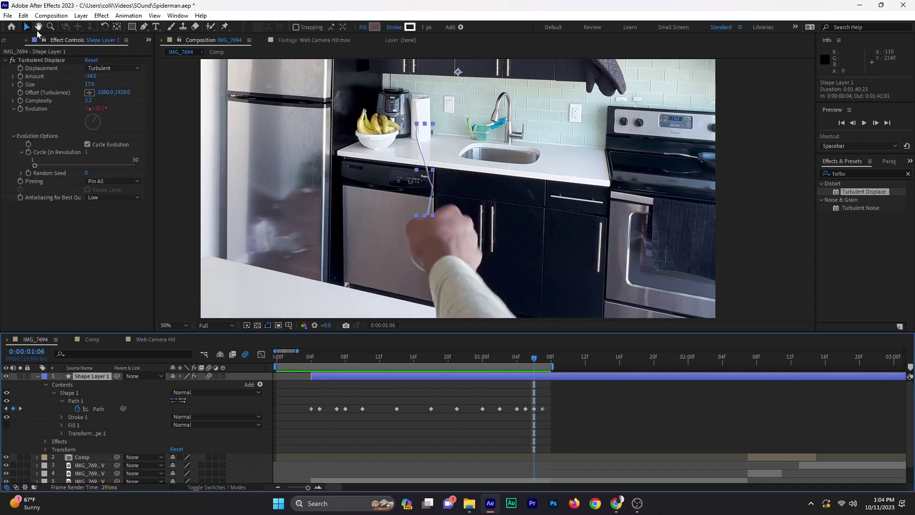
key("period")
left_click(879, 123)
left_click(880, 124)
left_click_drag(370, 234, 375, 229)
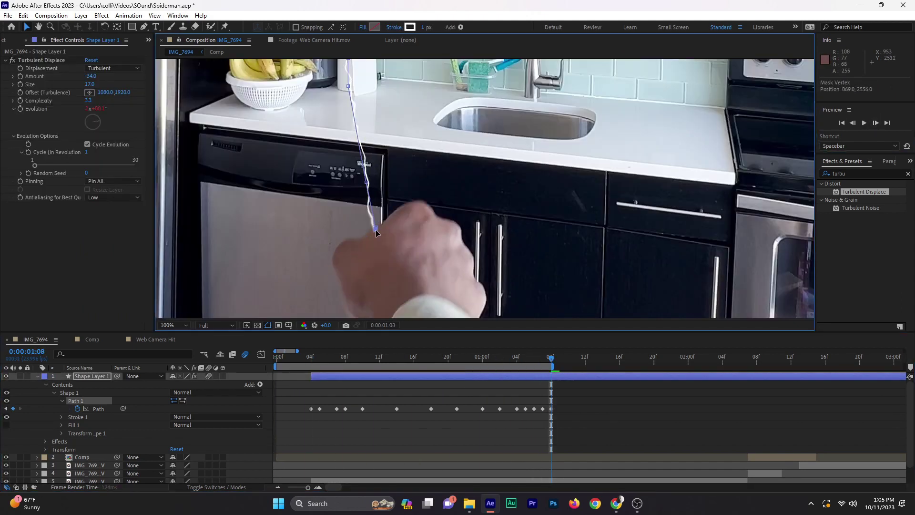
- Continue attaching the web line's lower end to the fist with path keyframes from 0:00:01:10 to 0:00:01:18
key("comma")
key("Page_Down")
key("Page_Down")
left_click_drag(430, 207, 431, 204)
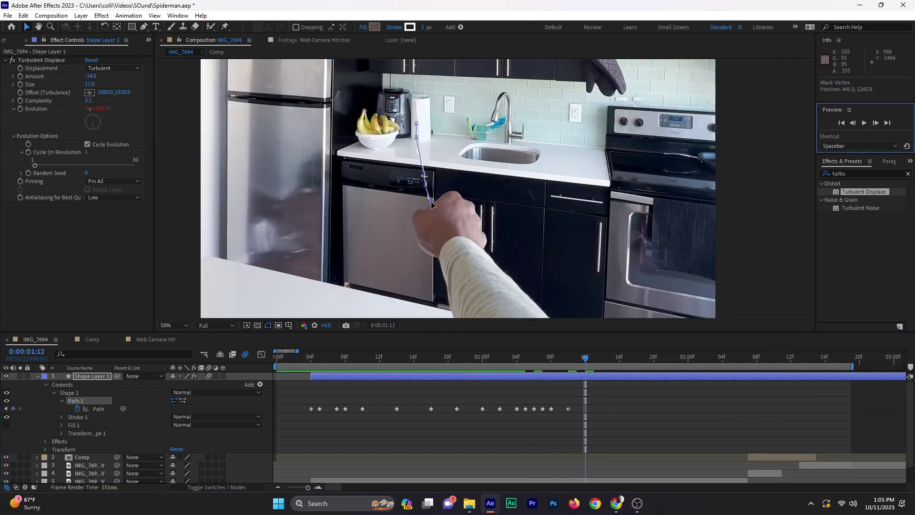
key("Page_Down")
key("Page_Down")
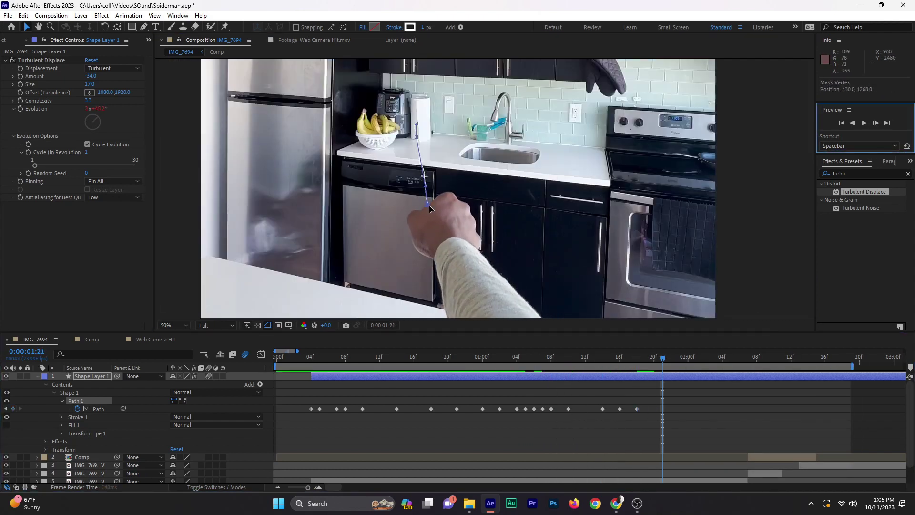
- Keyframe the web line's end on the fist at 0:00:01:21, 0:00:02:01 and 0:00:02:03
key("Page_Down")
key("Page_Down")
key("Page_Down")
key("Page_Down")
left_click_drag(428, 206, 431, 207)
key("Page_Down")
key("Page_Down")
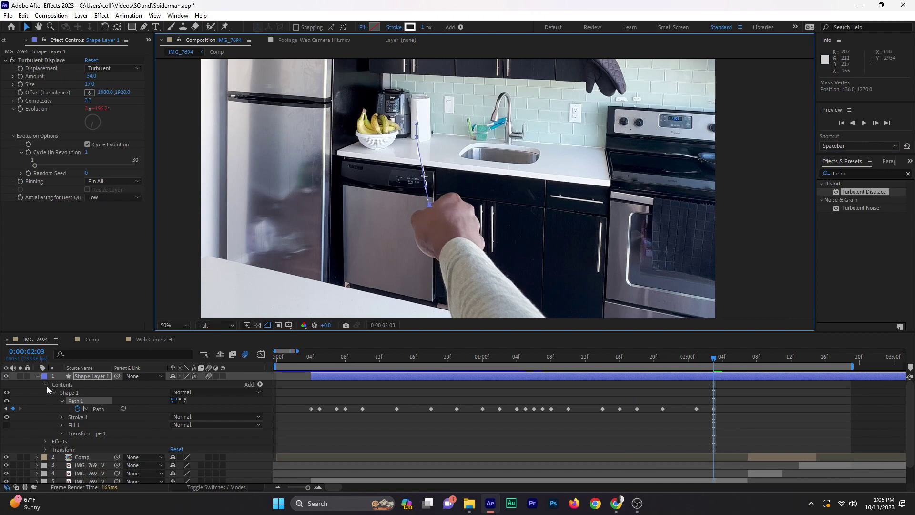
- Give Shape Layer 1 a red label and keyframe the web line following the pulling hand from 0:00:02:04 to 0:00:02:08
left_click(238, 406)
scroll(472, 162, "up", 2)
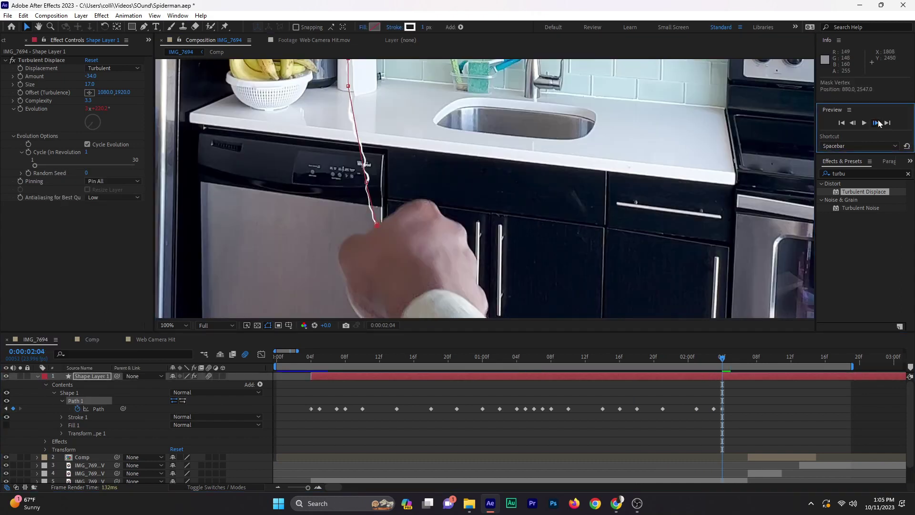
key("Page_Down")
key("Page_Down")
left_click_drag(389, 273, 450, 282)
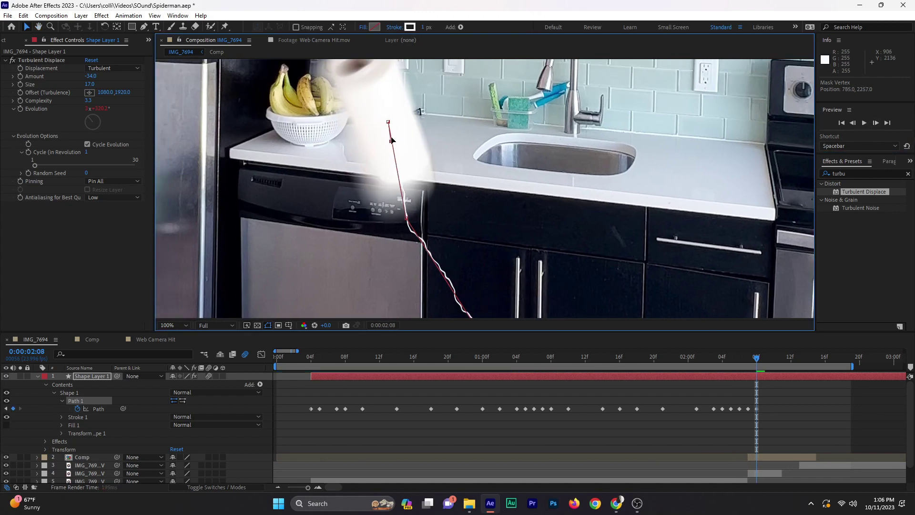
- Align the web line with the flying paper towel roll and hand at 0:00:02:08, and move it out of frame at 0:00:02:10
key("ctrl+t")
scroll(430, 161, "down", 2)
left_click_drag(462, 135, 426, 131)
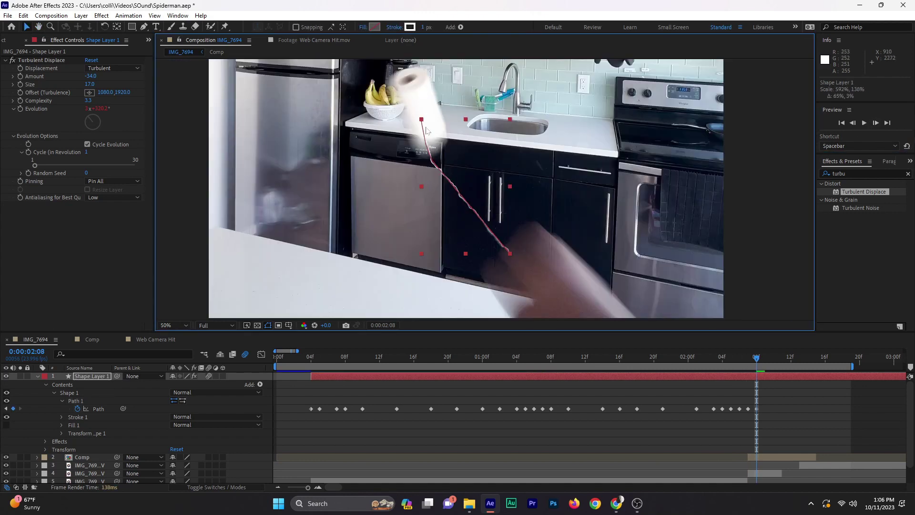
left_click(72, 400)
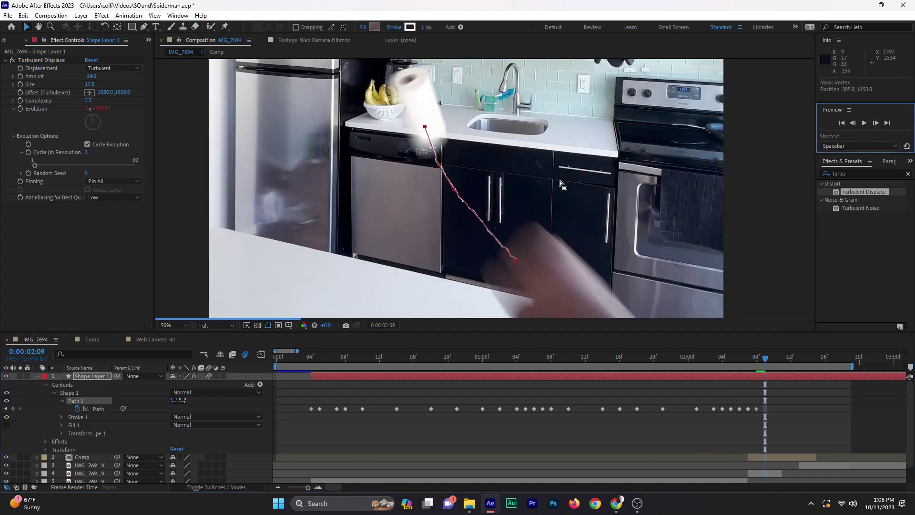
scroll(459, 171, "down", 1)
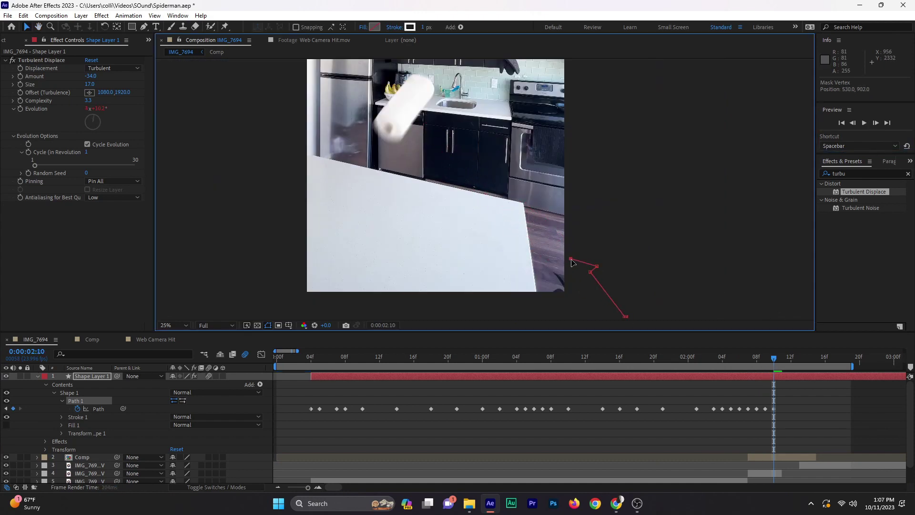
- Trim the web line layer to end at 0:00:02:10 and rename it Spider Web
key("alt+]")
key("Return")
type("Spider Web")
key("Return")
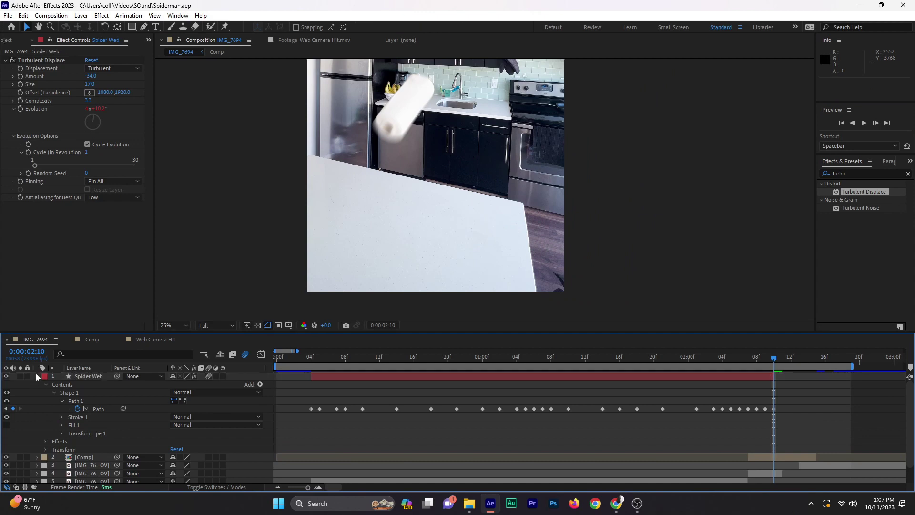
- Preview the web animation from the start and return to the frame at 0:00:00:04 where the web shoots out
key("ctrl+Left")
key("space")
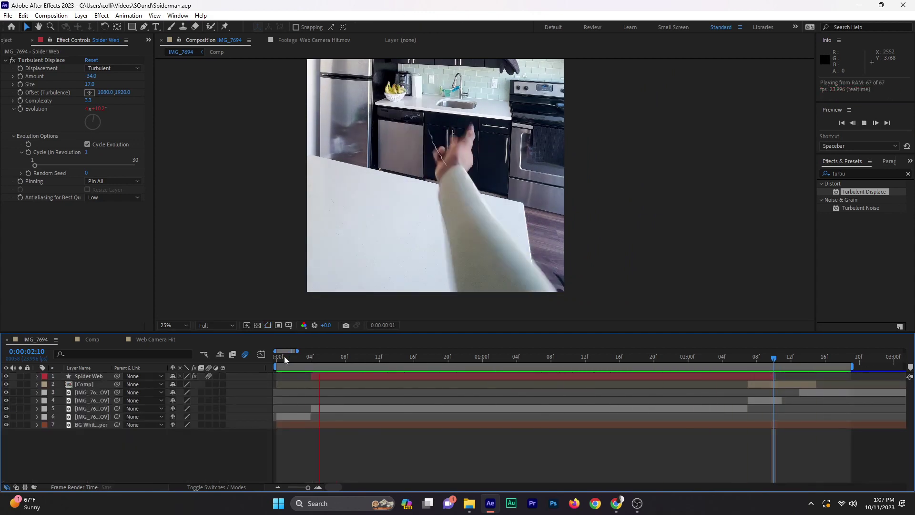
left_click(305, 355)
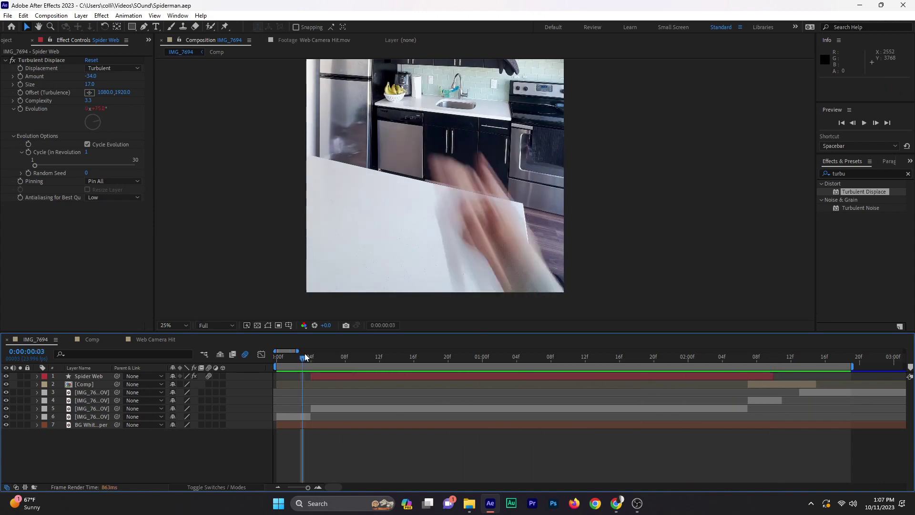
left_click_drag(304, 353, 310, 355)
- Open Smoke Puff.mov from the Assets folder and play it
key("ctrl+0")
double_click(57, 189)
key("space")
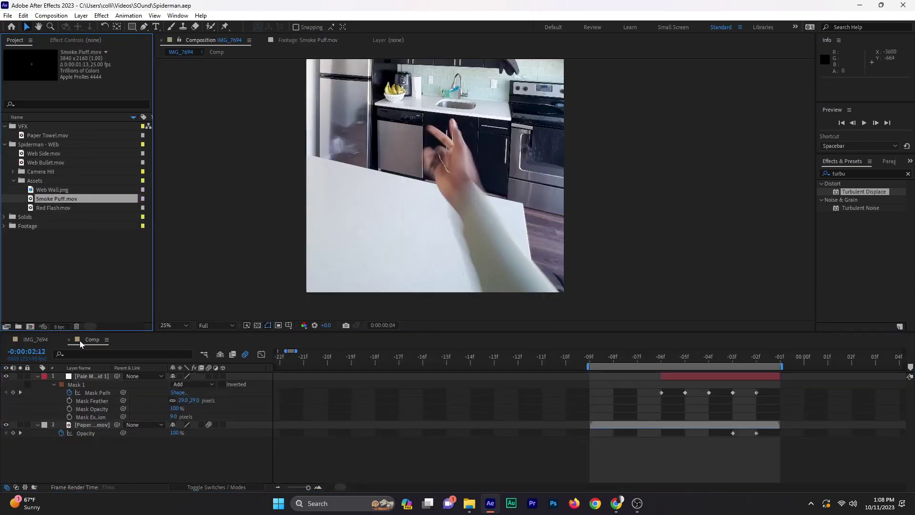
- Place Smoke Puff.mov over the hand at 0:00:00:04, rotated -48°, scaled to 172% and blended with Screen
left_click_drag(349, 187, 343, 303)
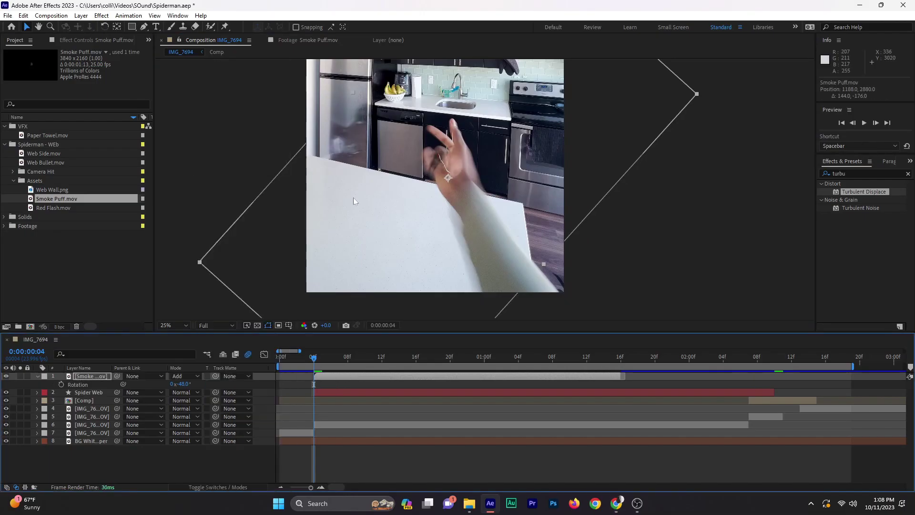
key("space")
key("space")
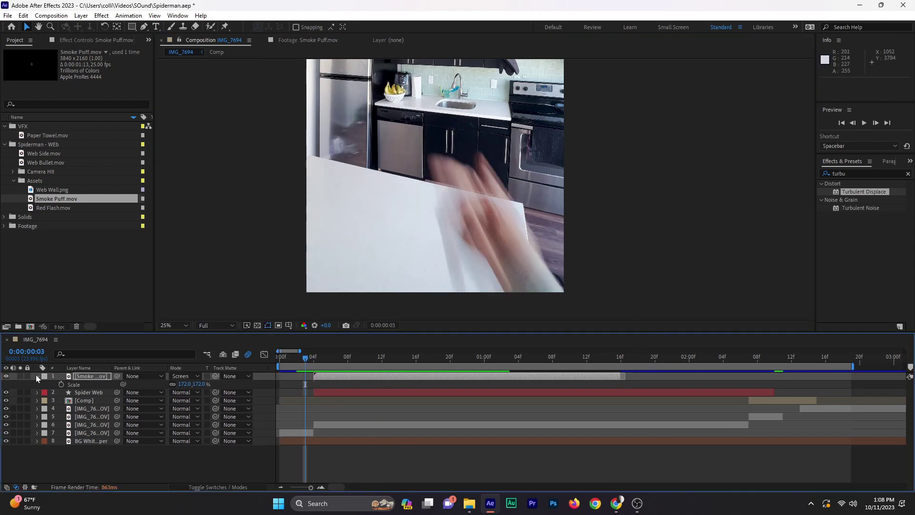
- Duplicate the smoke puff layer, start the copy at 0:00:00:01 and scale it to 111%
key("ctrl+d")
left_click_drag(350, 379, 377, 379)
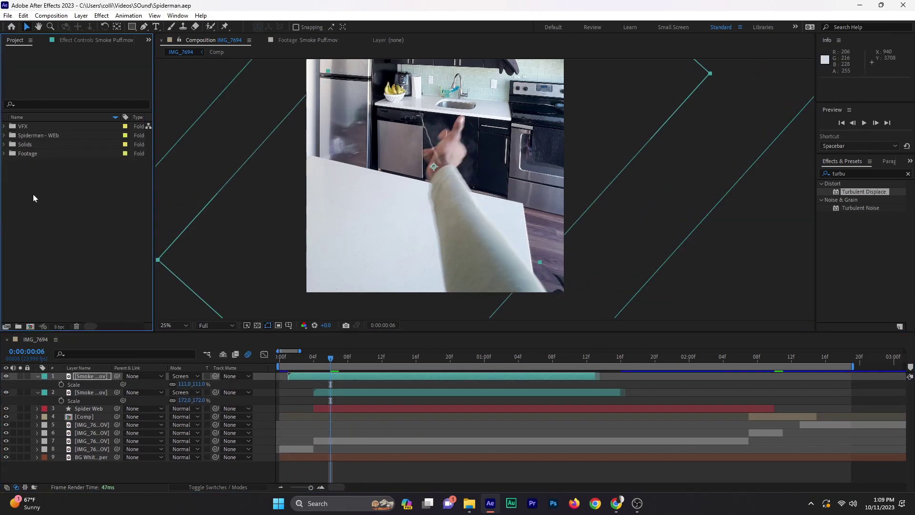
- Import the Dust clip from the Visual Effects Elements folder and add it as the top layer of the IMG_7694 composition
double_click(34, 197)
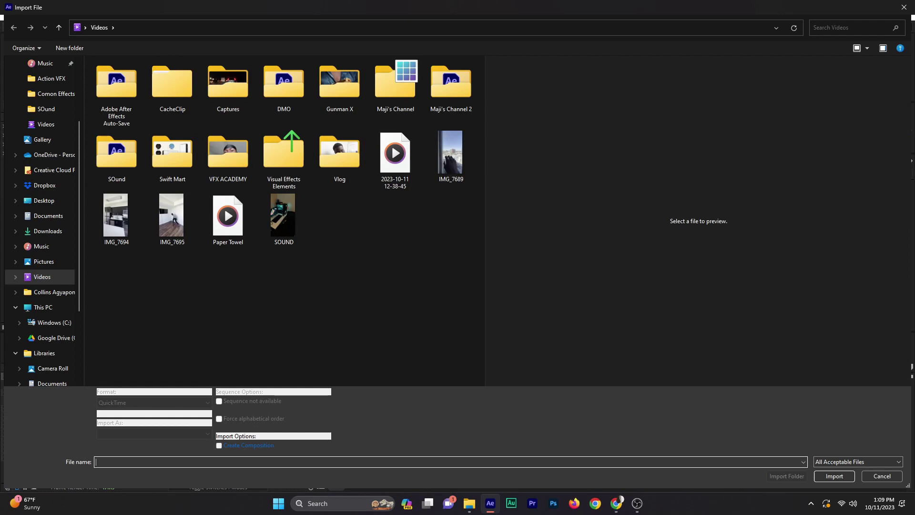
double_click(283, 153)
double_click(117, 83)
double_click(117, 152)
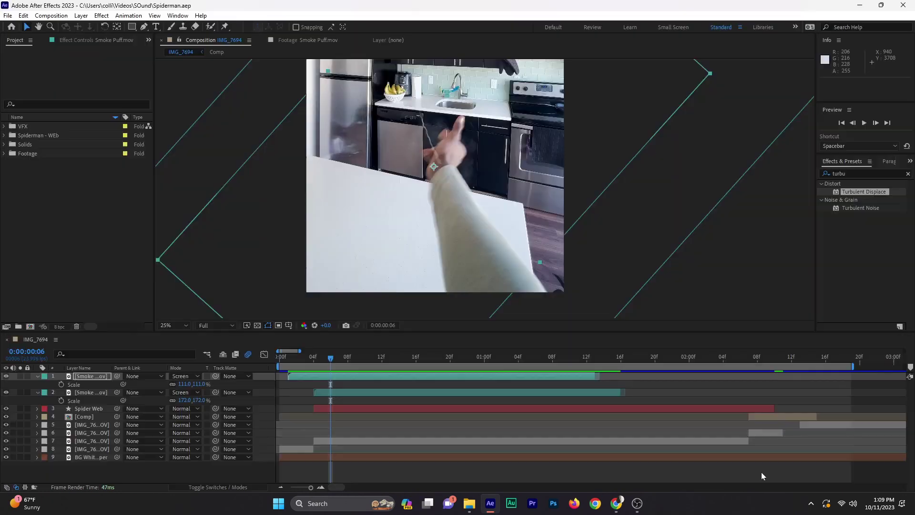
right_click(62, 163)
left_click(96, 315)
left_click_drag(43, 165, 521, 384)
- Place the Dust layer over the hand, time-stretch it to a shorter duration and start it at 0:00:00:02
right_click(339, 82)
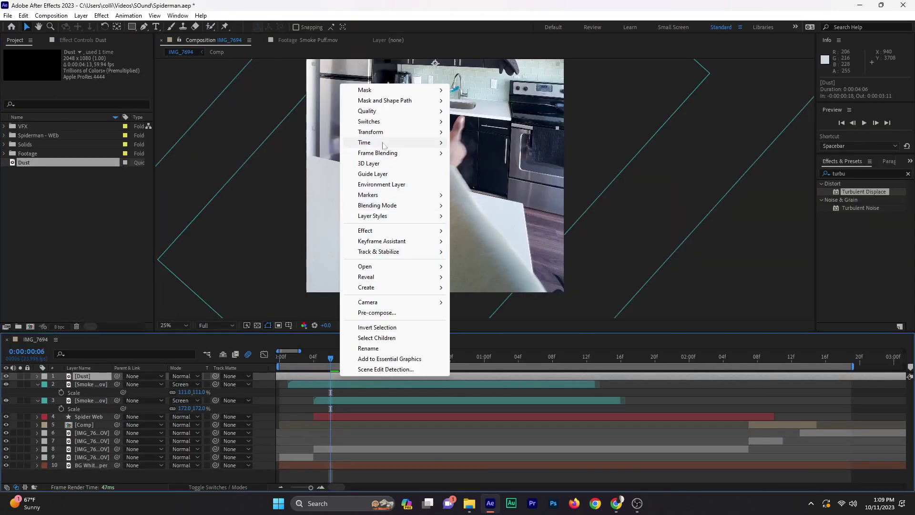
key("Escape")
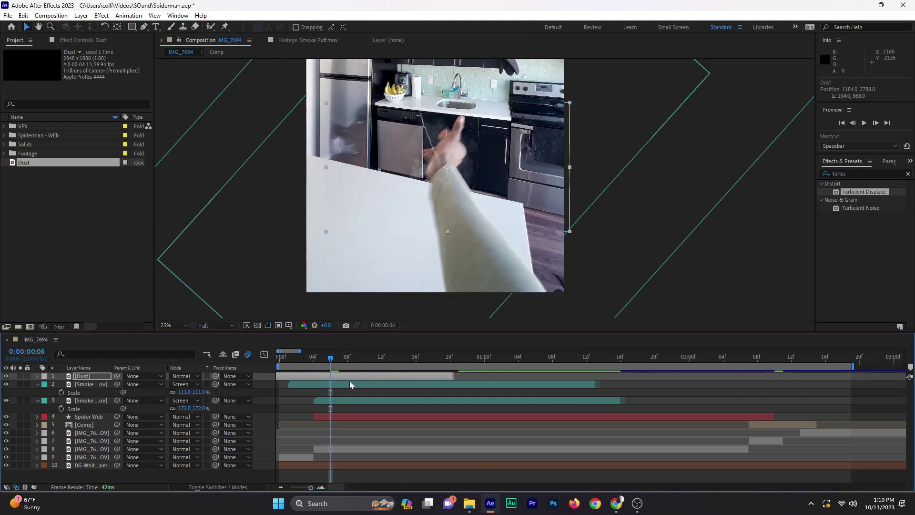
right_click(350, 377)
left_click(573, 162)
key("Return")
left_click_drag(317, 377, 350, 377)
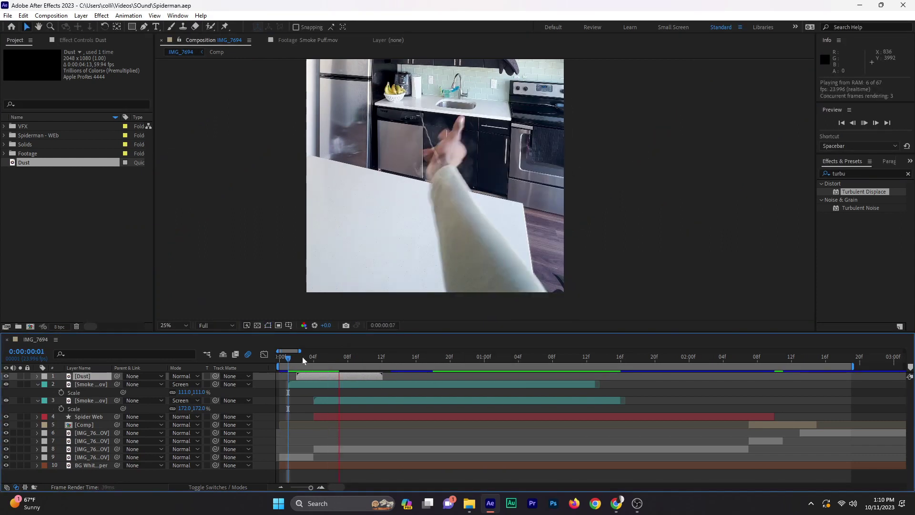
- Lengthen the Dust layer's time stretch and make the layer start at 0:00:00:04
left_click_drag(302, 356, 313, 357)
right_click(328, 376)
key("Escape")
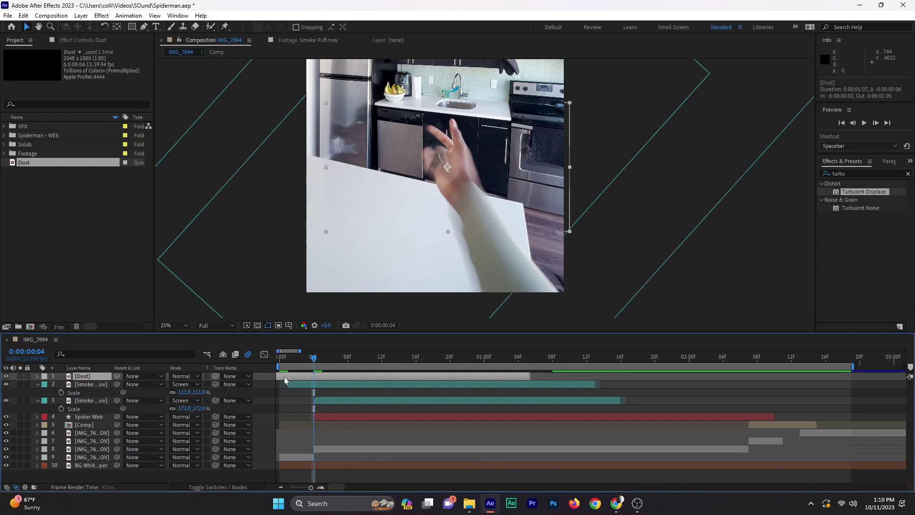
left_click(304, 357)
key("space")
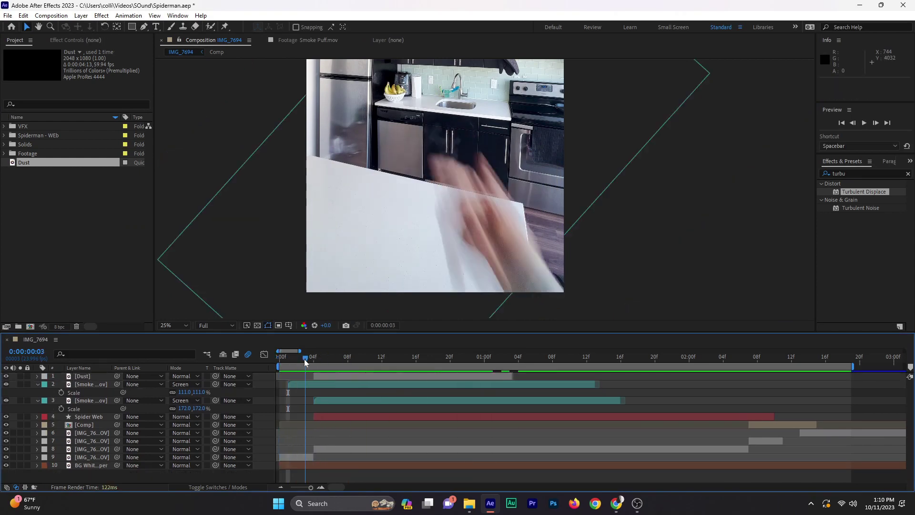
- Shift the 111% smoke puff layer to start at 0:00:00:04 and preview the shot
left_click_drag(288, 384, 314, 373)
key("space")
left_click(295, 359)
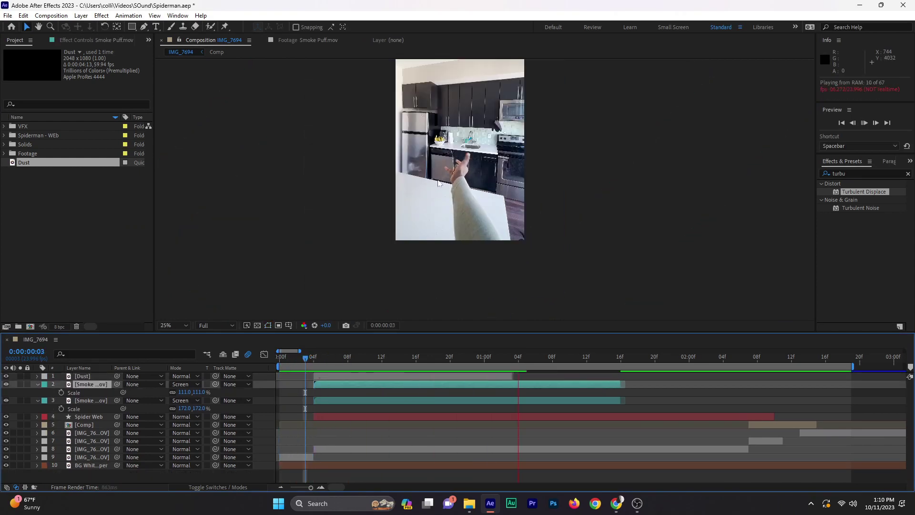
key("space")
- Set the Turbulent Displace amount on the Spider Web layer to -8 and play back the straighter line
scroll(441, 110, "up", 4)
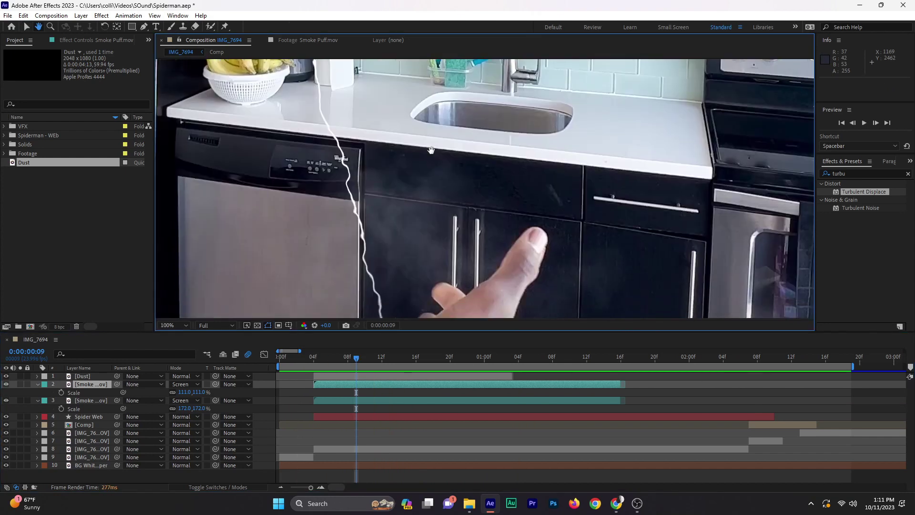
left_click(88, 417)
left_click(90, 40)
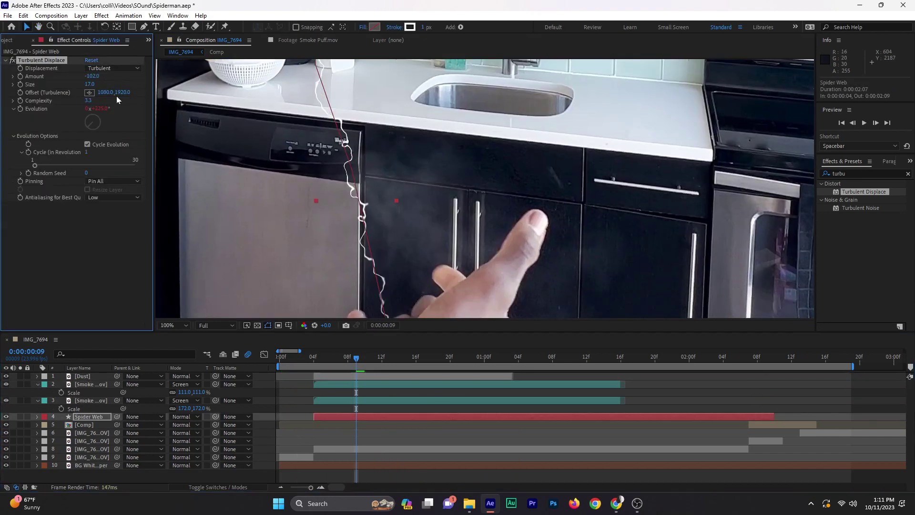
scroll(200, 229, "down", 2)
left_click(287, 356)
key("space")
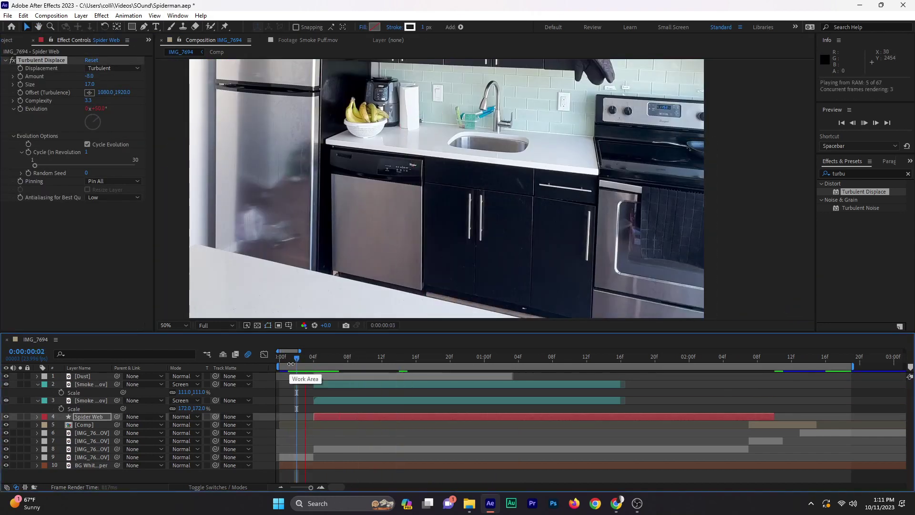
key("period")
left_click(382, 358)
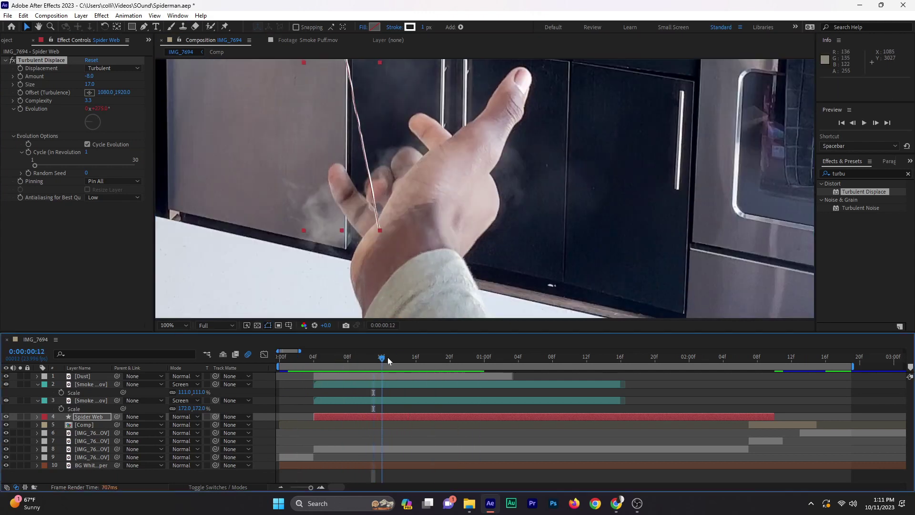
- Reveal the Spider Web's path keyframes and keyframe the path's lower end to follow the wrist from 0:00:00:11 to 0:00:00:15
key("u")
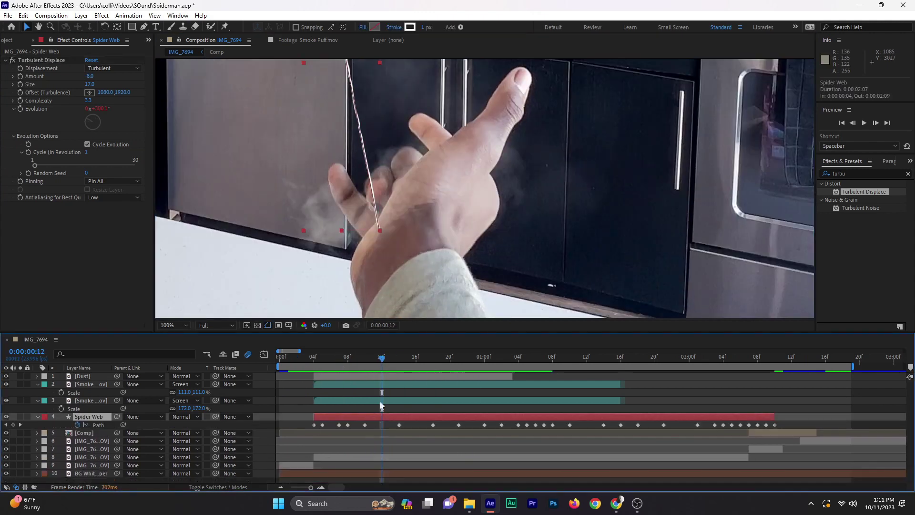
key("Page_Up")
left_click(380, 233)
key("space")
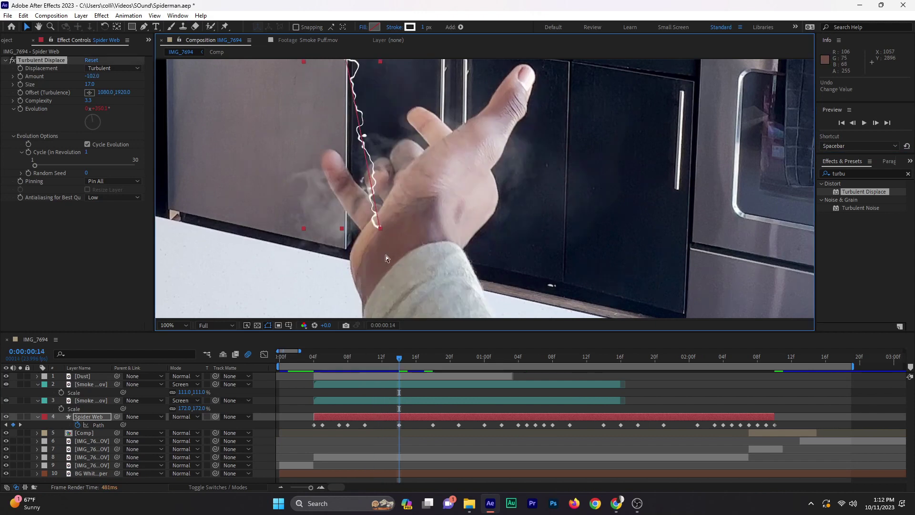
key("space")
key("Page_Down")
left_click_drag(379, 230, 368, 214)
- Keyframe the web path's lower end onto the wrist at 0:00:00:17 and 0:00:00:18
key("Page_Down")
key("Page_Down")
key("Page_Down")
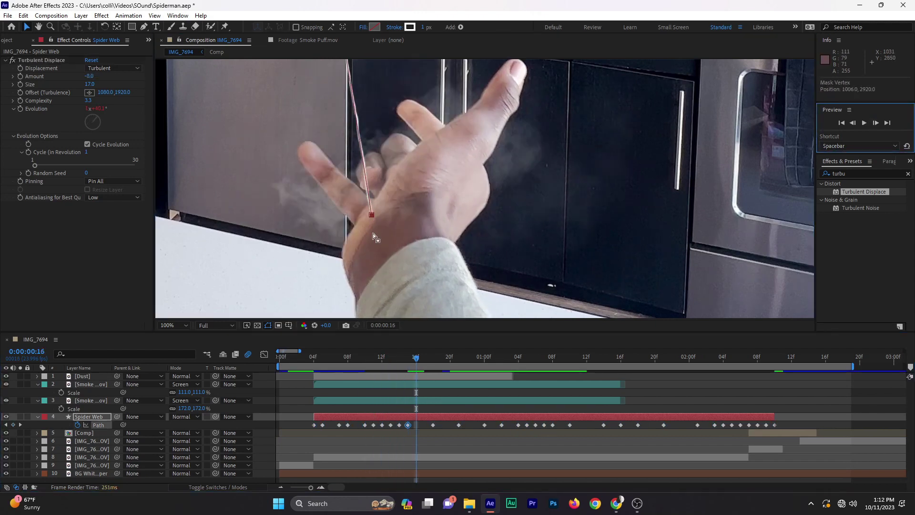
key("Page_Down")
key("Page_Down")
left_click_drag(411, 356, 431, 365)
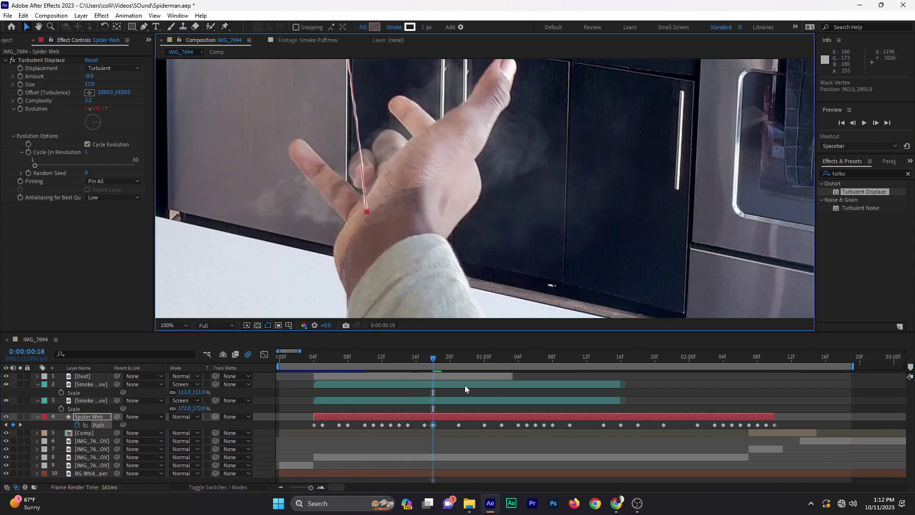
- Realign the web path's lower end with the moving wrist at the keyframes up to 0:00:01:04
key("k")
key("k")
left_click_drag(355, 192, 351, 188)
key("k")
key("k")
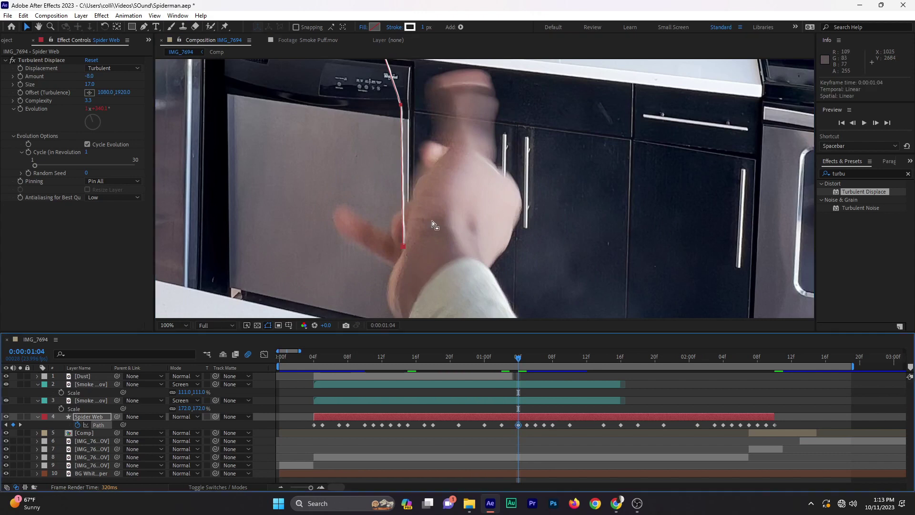
- Reposition the web path's middle vertex over the dishwasher at 0:00:01:04 to straighten the line toward the paper towel roll
left_click_drag(402, 103, 394, 105)
scroll(373, 113, "down", 2)
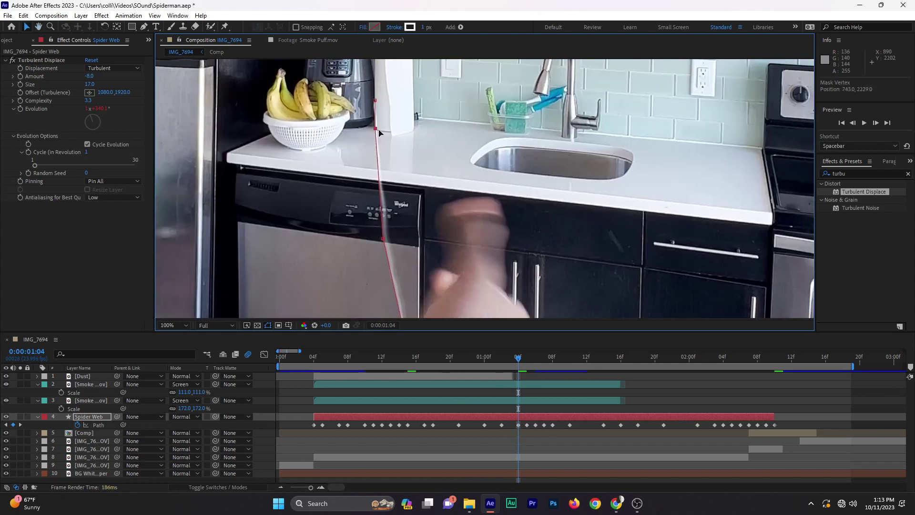
scroll(373, 113, "up", 2)
key("k")
key("comma")
- Play the shot from 0:00:00:03 and examine where the web line meets the paper towel roll at 0:00:00:12
left_click(308, 358)
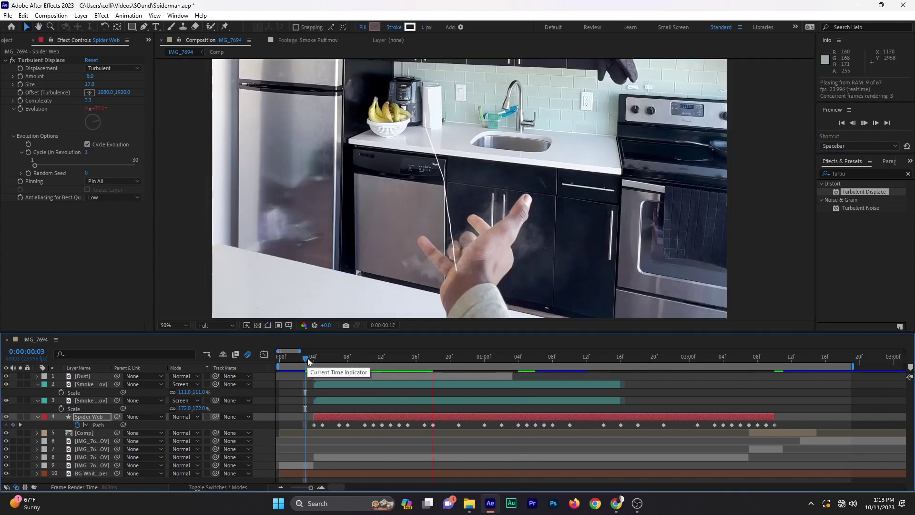
key("k")
key("k")
key("k")
key("k")
left_click_drag(346, 362, 382, 366)
scroll(453, 71, "up", 2)
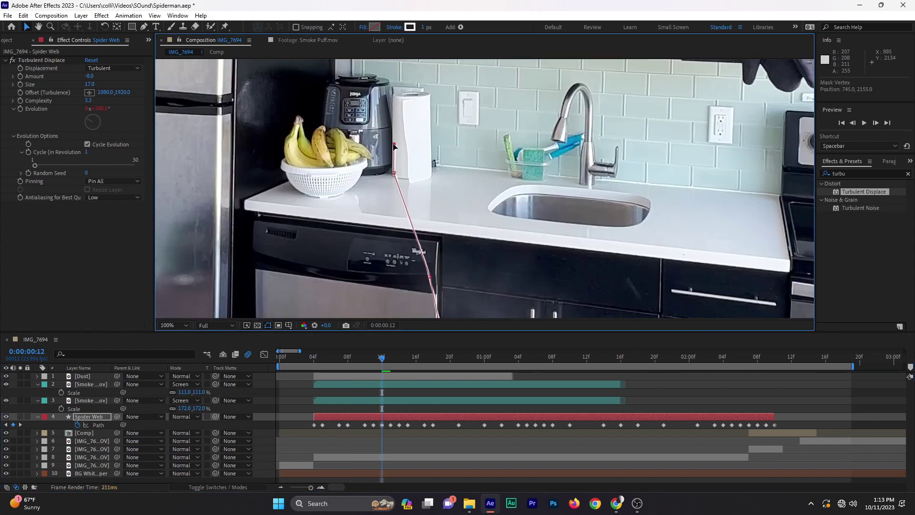
- Move the web path's two upper vertices onto the paper towel roll at 0:00:00:07 and 0:00:00:08
left_click(335, 362)
left_click(412, 191)
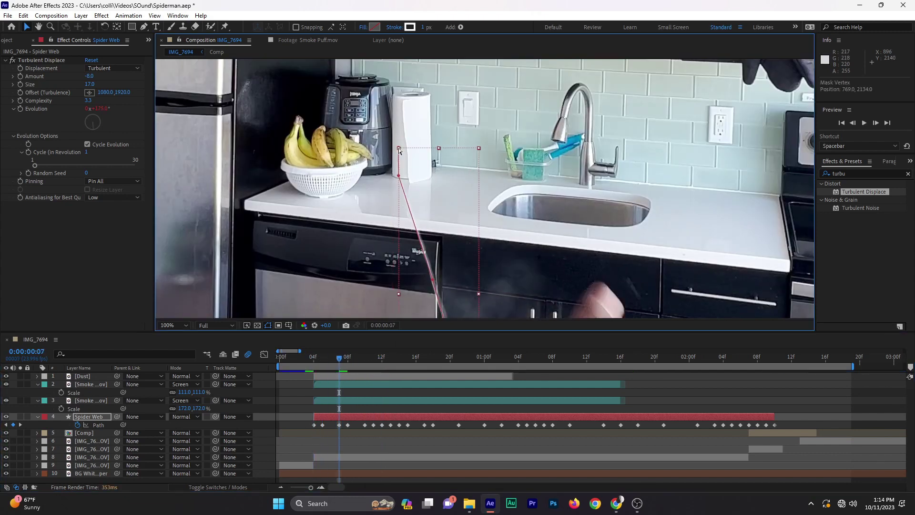
key("ctrl+z")
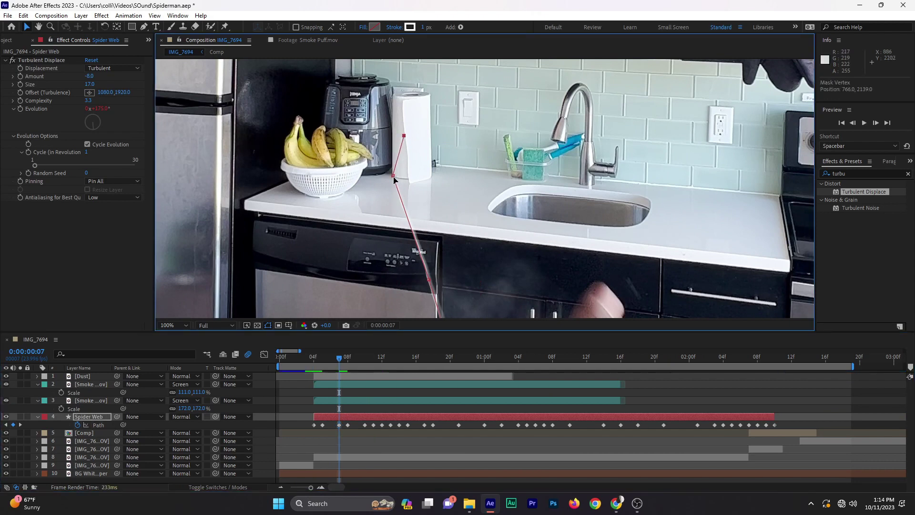
left_click(347, 363)
left_click_drag(401, 170, 393, 172)
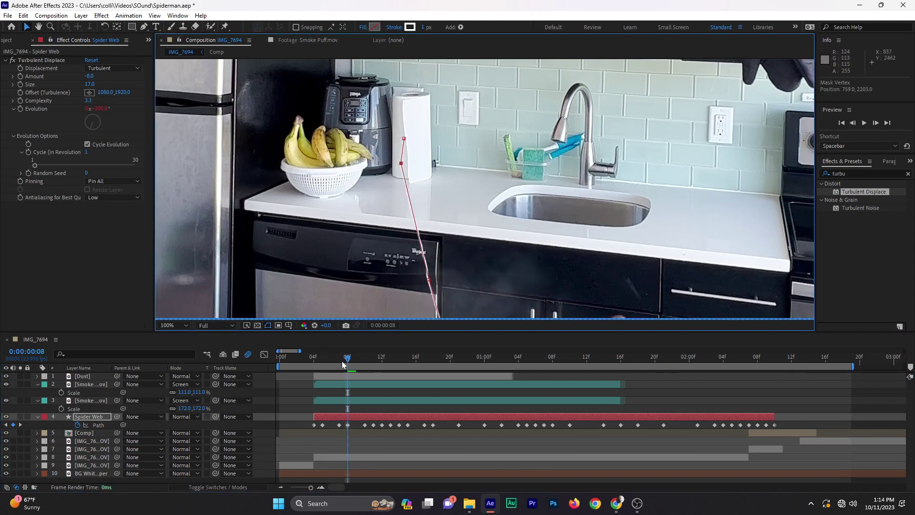
- Place the web path's upper vertices on the paper towel roll at the keyframes from 0:00:00:10 to 0:00:00:14
left_click(364, 362)
key("space")
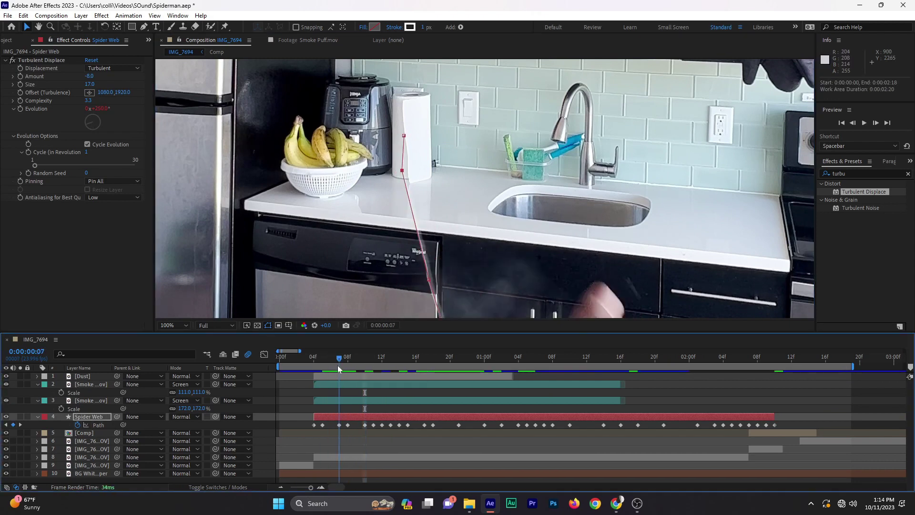
key("space")
left_click(373, 362)
left_click(404, 137)
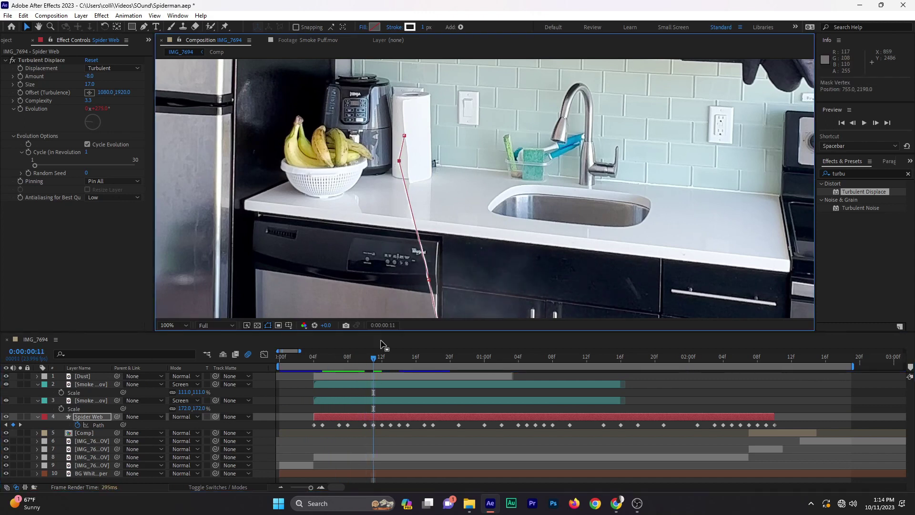
left_click(382, 357)
left_click(400, 359)
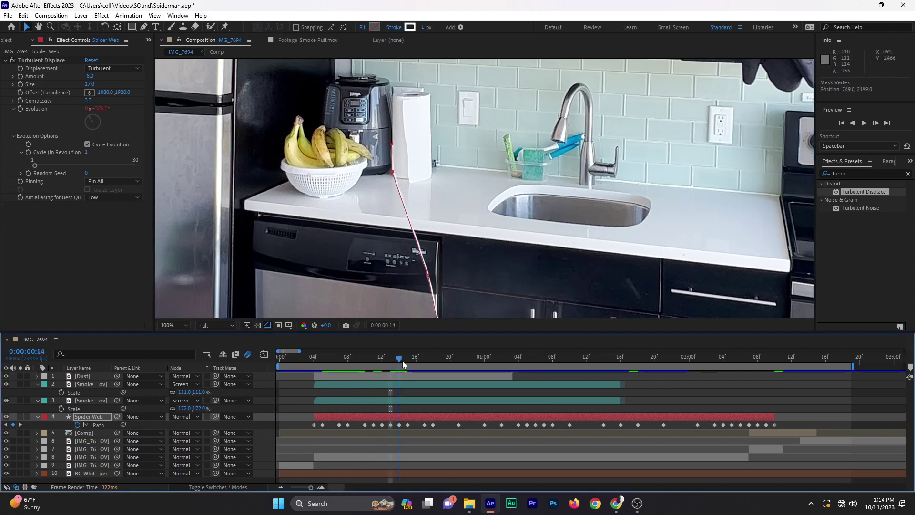
mouse_move(394, 142)
left_mouse_down()
mouse_move(404, 135)
mouse_move(399, 153)
mouse_move(405, 135)
left_mouse_up()
- Attach the web path's upper vertices to the paper towel roll at the keyframes from 0:00:00:15 through 0:00:00:21
left_click(407, 358)
key("Page_Down")
key("Page_Down")
key("Page_Down")
key("Page_Down")
key("Page_Down")
key("Page_Down")
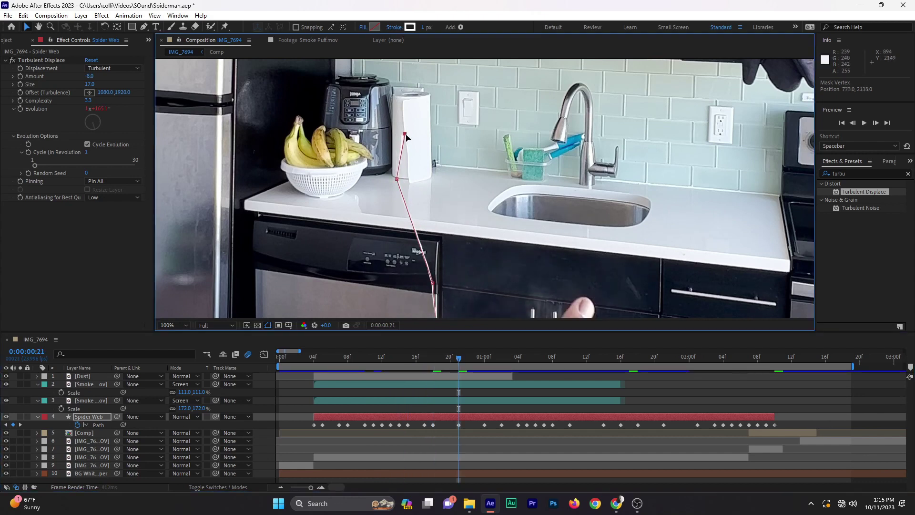
key("Page_Down")
key("Page_Down")
key("Page_Down")
- Play back the corrected web line and check it from a wider view of the composition
key("space")
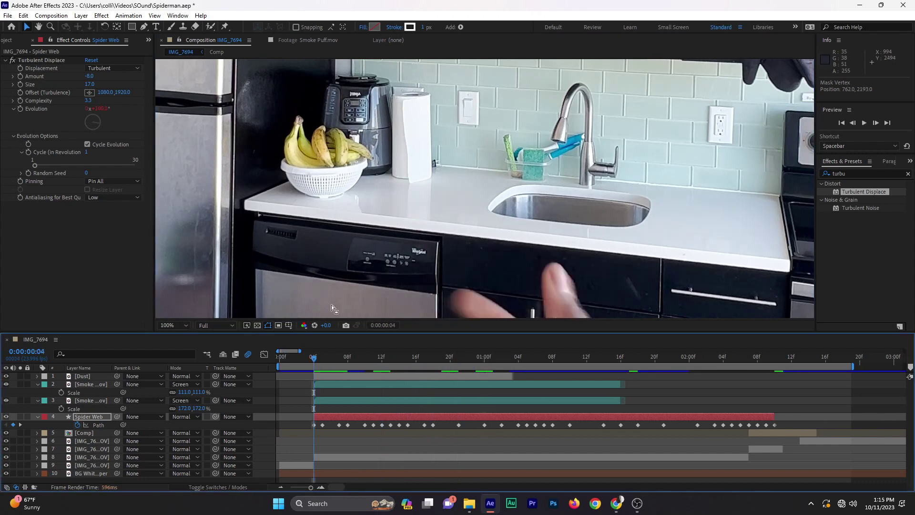
key("comma")
key("comma")
key("comma")
key("comma")
- Find the CC Light Sweep effect and apply it to the Spider Web layer
left_click_drag(314, 362, 381, 360)
key("ctrl+Up")
type("liea")
type("t sw")
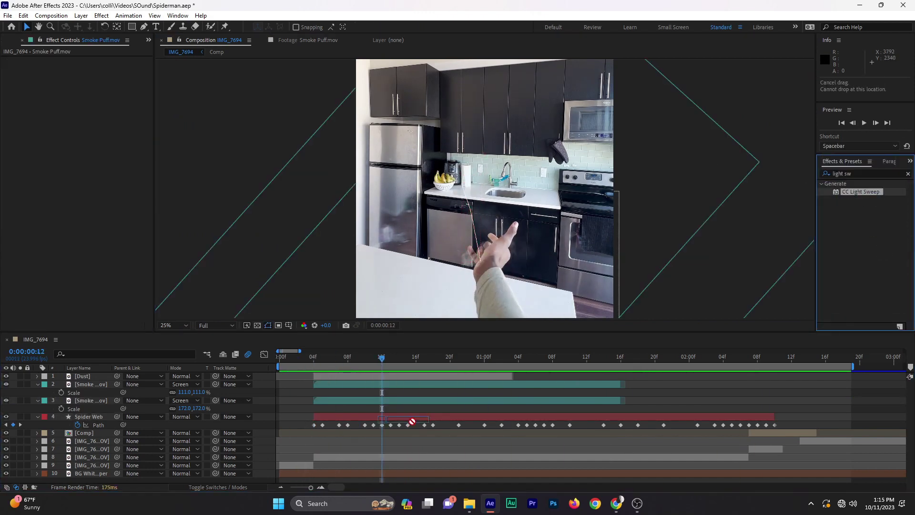
left_click_drag(861, 192, 316, 416)
key("period")
left_click(6, 60)
- Move CC Light Sweep above Turbulent Displace and set direction -62°, width 1053, sweep intensity 113, edge intensity 184 and edge thickness 20
left_click_drag(93, 94, 96, 99)
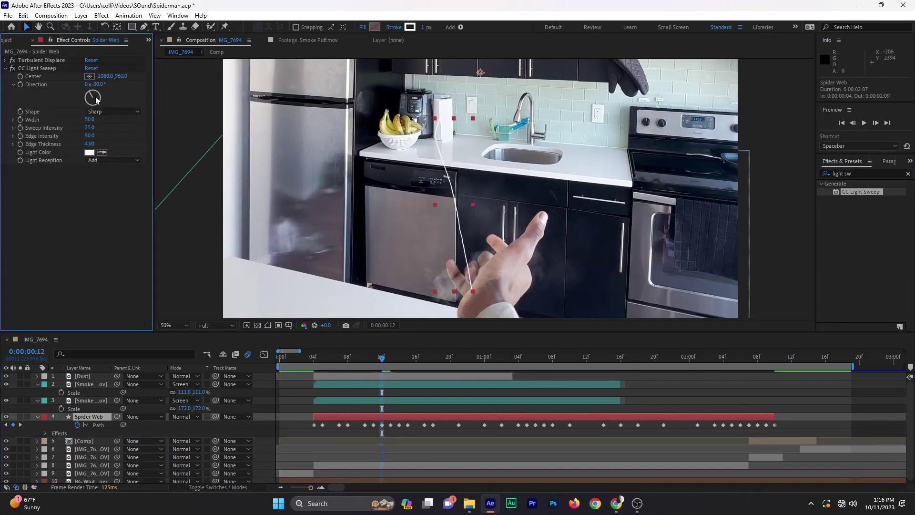
left_click_drag(43, 62, 28, 165)
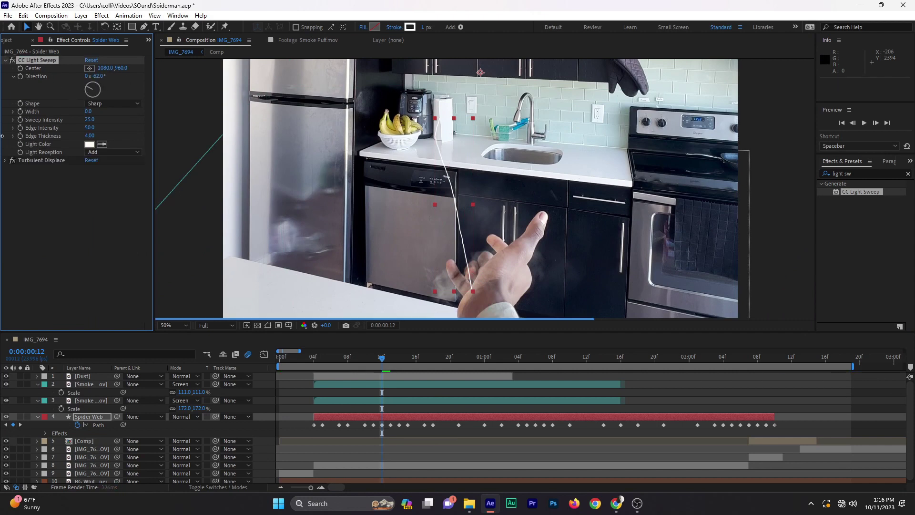
left_click_drag(91, 121, 183, 119)
left_click(89, 144)
key("Escape")
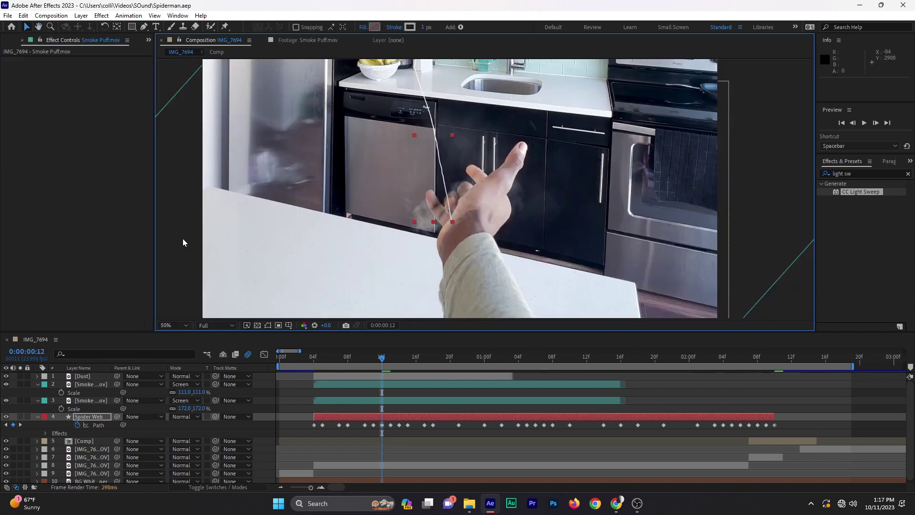
- Preview the brightened web line and inspect its attachment to the roll up to 0:00:01:00
left_click(91, 384)
key("space")
scroll(388, 320, "down", 2)
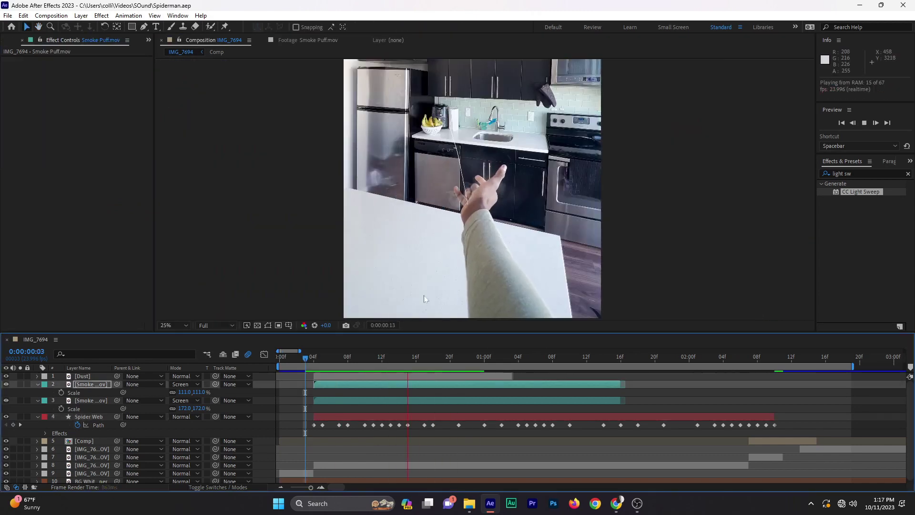
left_click(296, 359)
left_click_drag(295, 358, 475, 366)
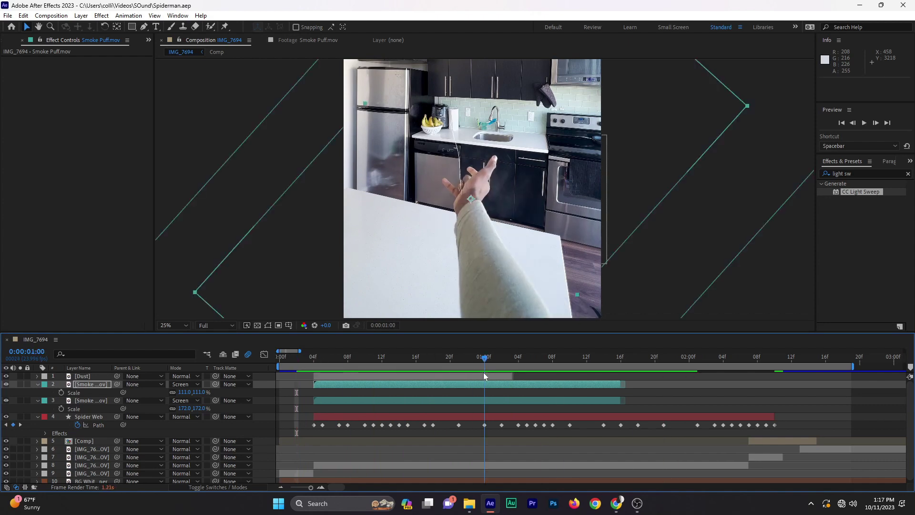
- Move the Spider Web path's upper vertices onto the paper towel roll at 0:00:01:02
scroll(475, 122, "up", 4)
left_click(88, 417)
key("Page_Down")
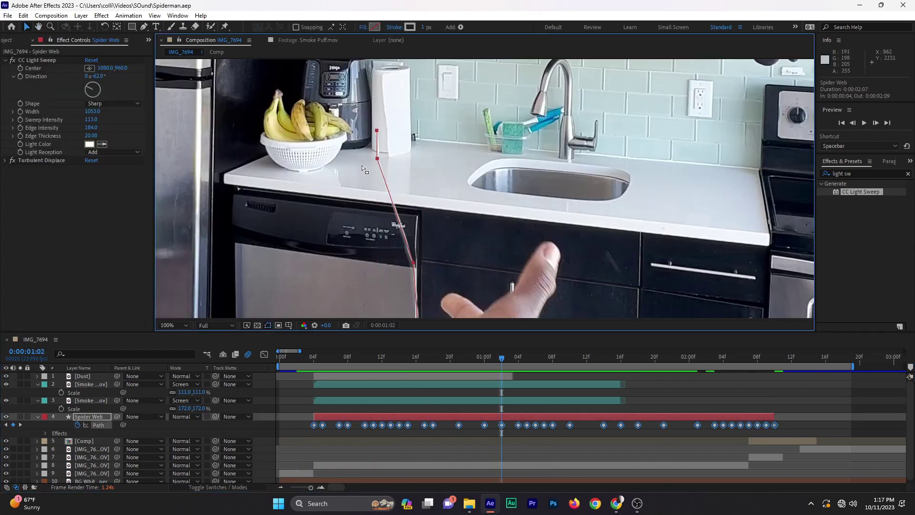
left_click(377, 140)
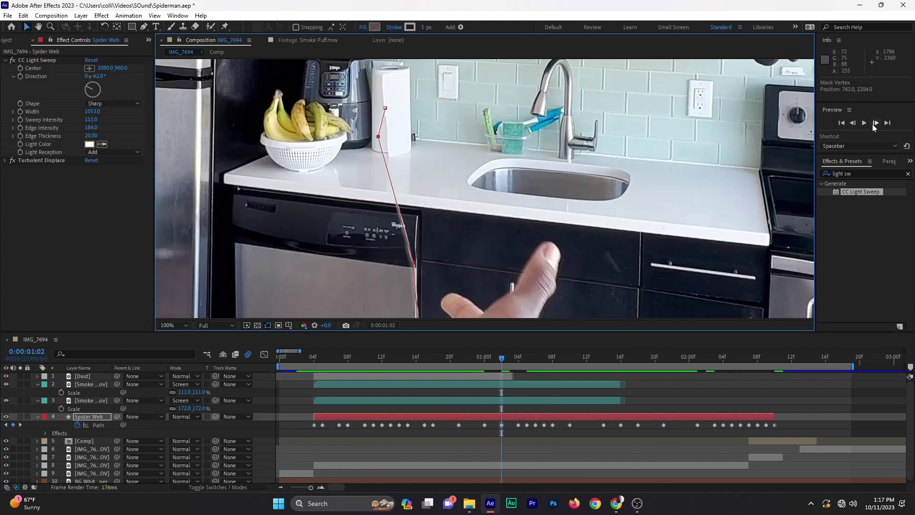
- Adjust the Spider Web path's upper vertices frame by frame so they follow the paper towel roll up to 0:00:01:18
left_click(874, 123)
left_click(875, 123)
left_click(875, 123)
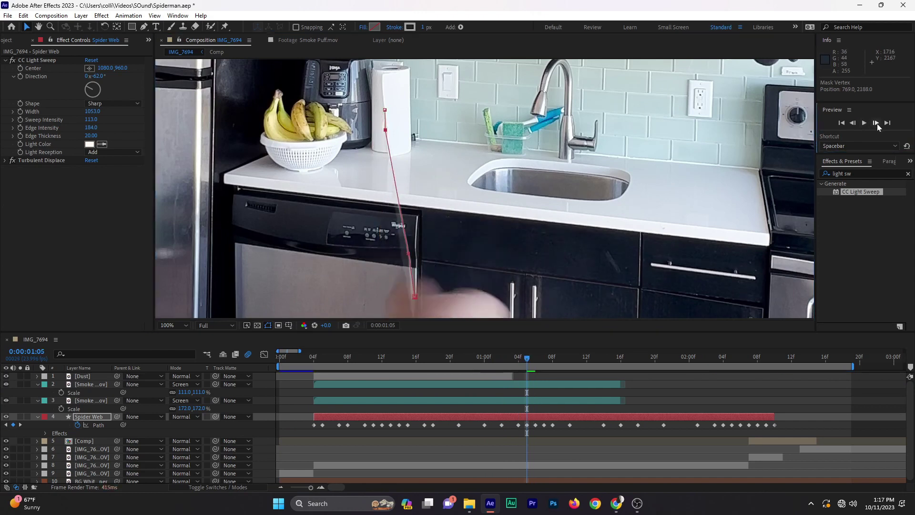
left_click(876, 123)
left_click(875, 123)
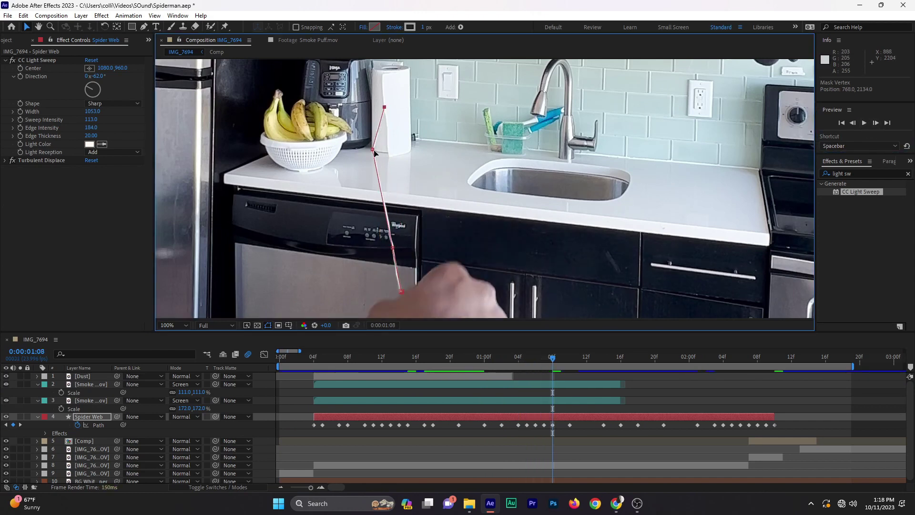
left_click(875, 123)
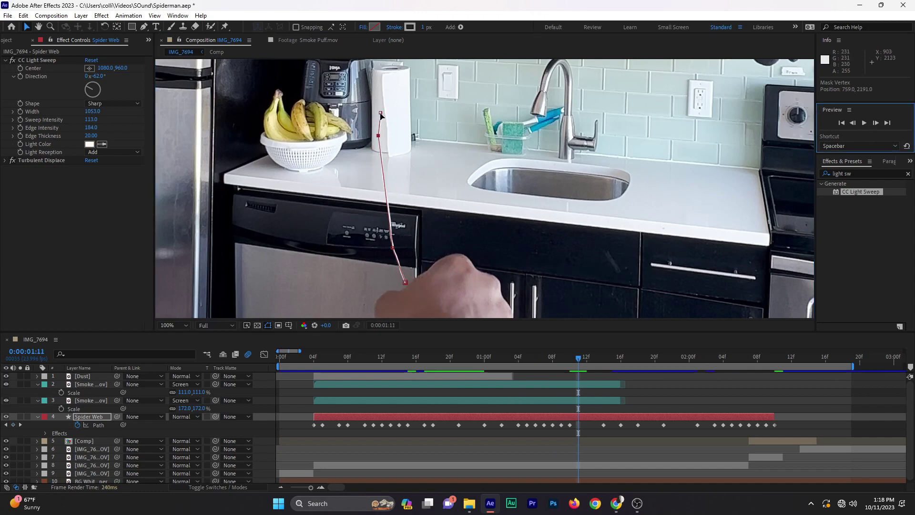
left_click(875, 122)
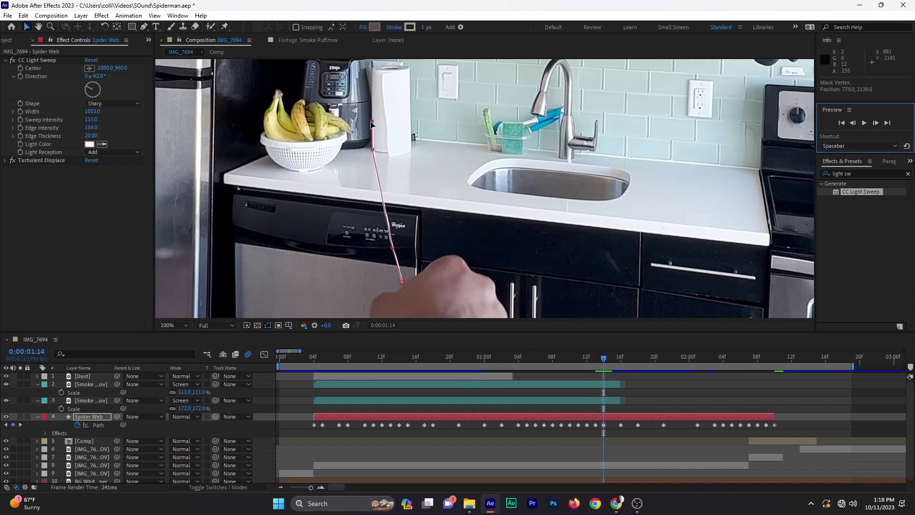
left_click(875, 123)
left_click(875, 123)
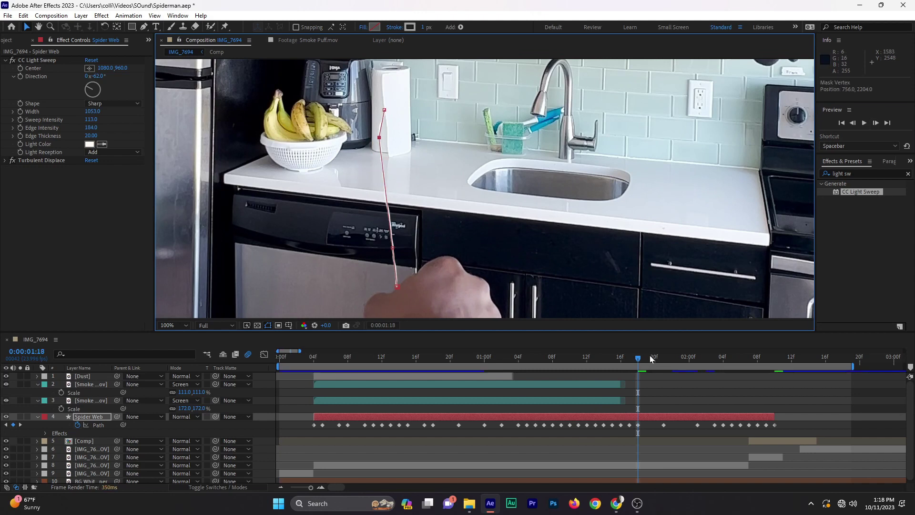
- Move the Spider Web path's upper vertices onto the roll from 0:00:02:03 to 0:00:02:07 and save the project
left_click(715, 357)
left_click_drag(377, 123, 372, 122)
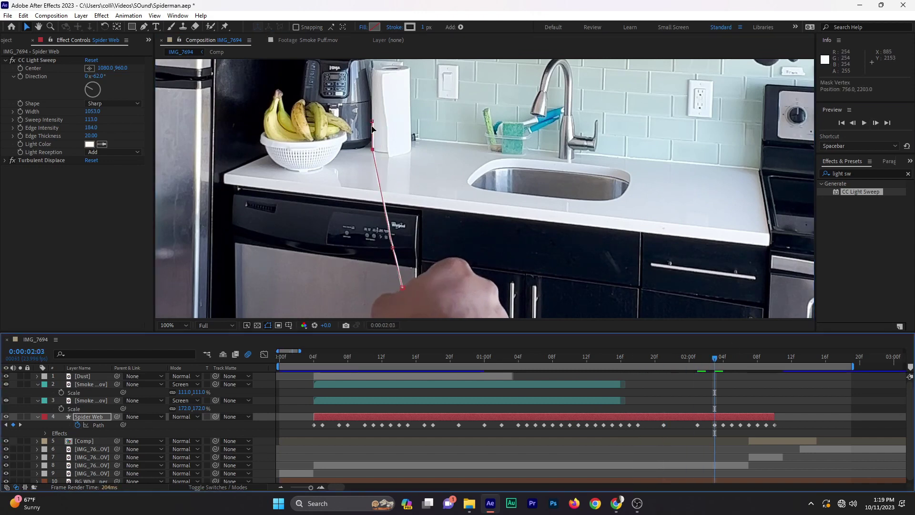
left_click(875, 123)
left_click(875, 123)
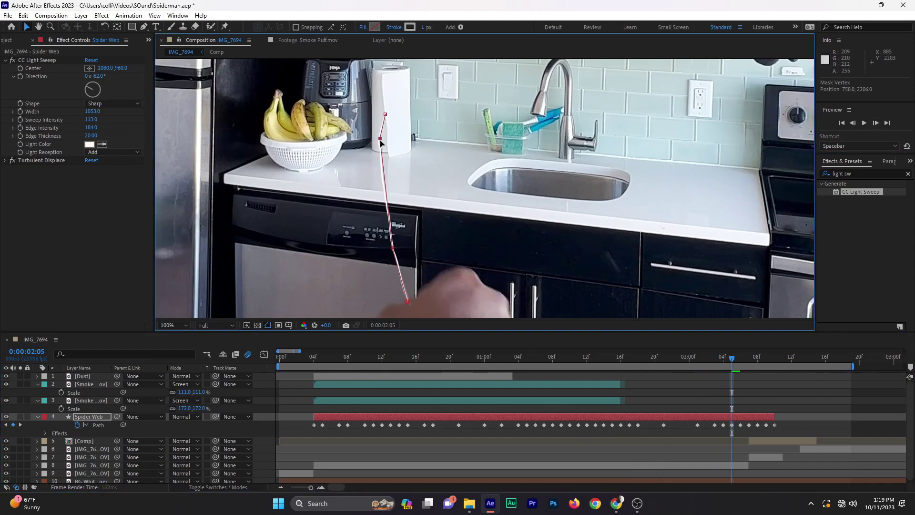
left_click(875, 123)
left_click_drag(379, 141, 374, 150)
key("ctrl+s")
- Play back the composition from 0:00:00:03 to check the web line's attachment to the roll
key("space")
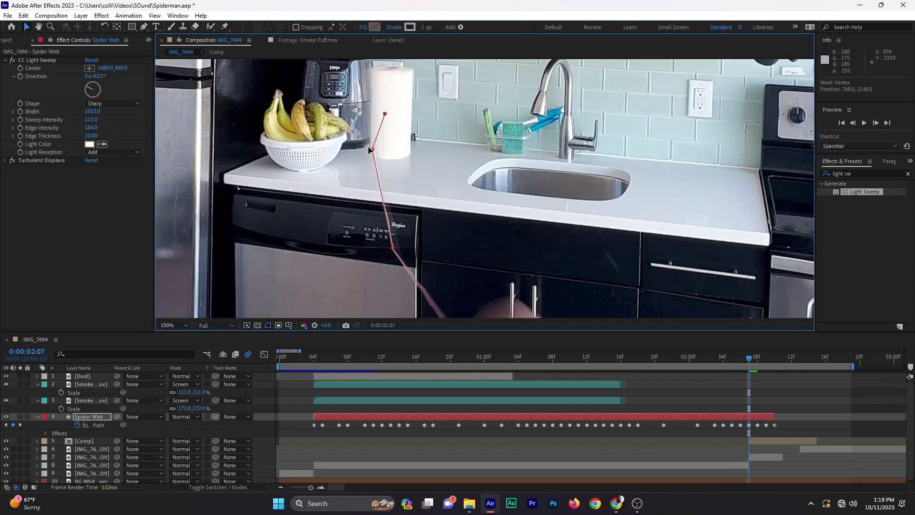
key("comma")
key("comma")
key("comma")
key("comma")
key("period")
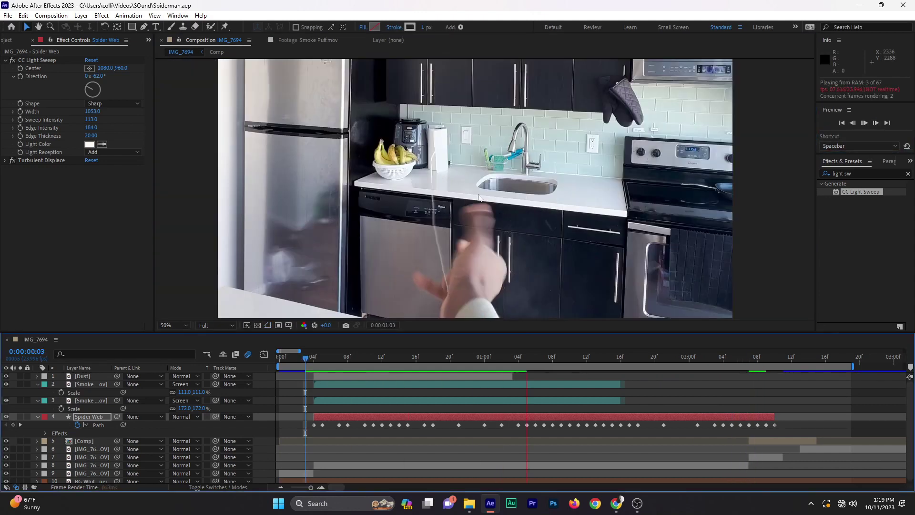
key("comma")
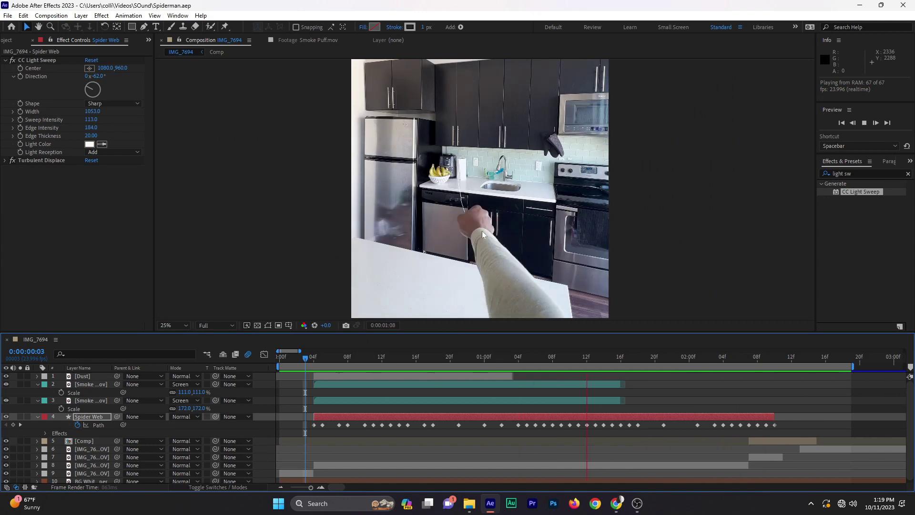
- Place Web Wall.png above the Spider Web layer in Screen mode, scale it to 22% and start it at 0:00:00:06 over the roll
left_click(8, 40)
double_click(31, 135)
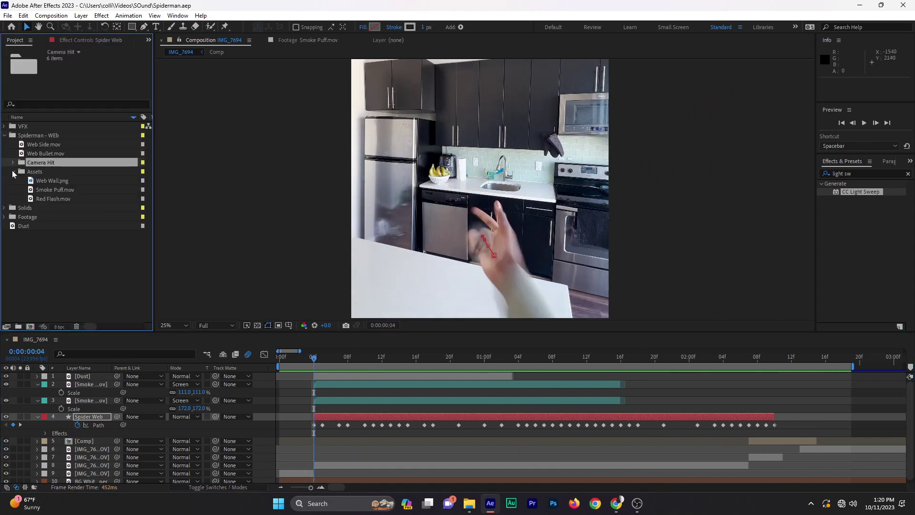
double_click(34, 171)
left_click_drag(53, 180, 388, 412)
left_click(183, 416)
key("s")
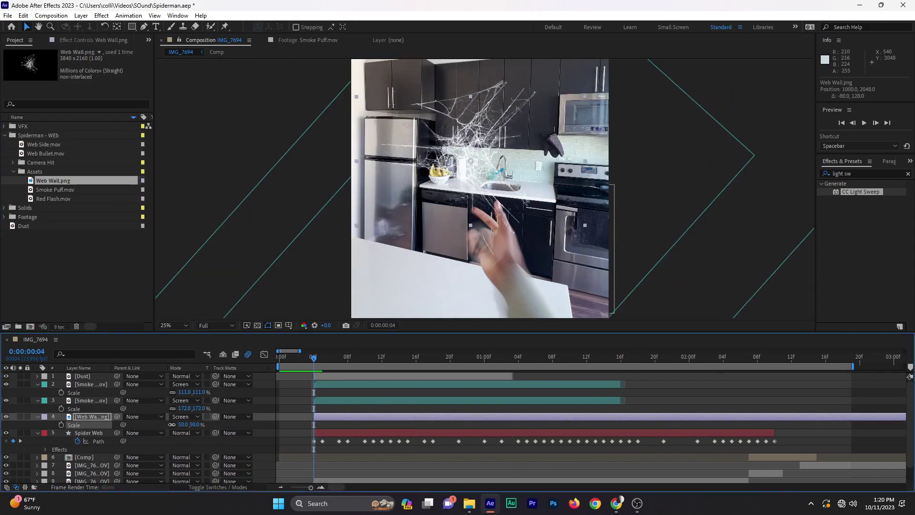
key("period")
left_click(342, 362)
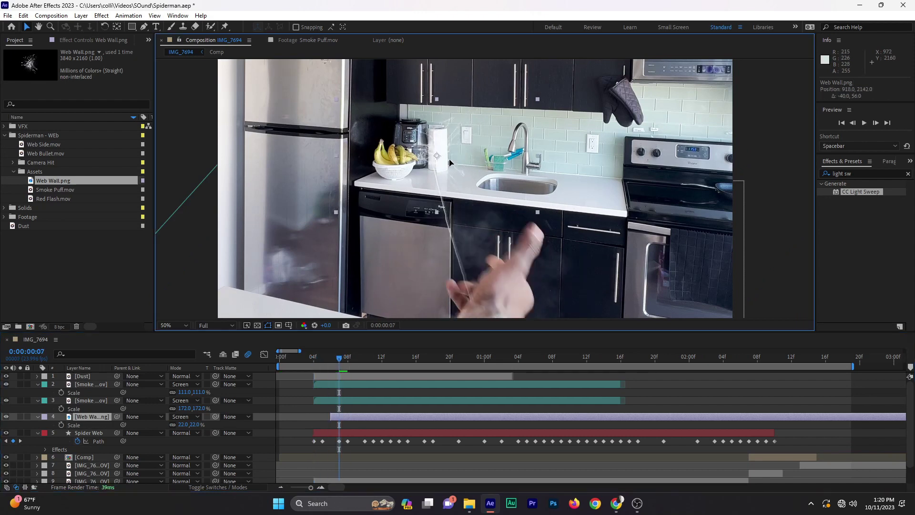
- Mask Web Wall.png to the paper towel roll's front at 0:00:00:07, feather the mask and check it at 0:00:00:06
scroll(428, 169, "up", 2)
scroll(427, 169, "up", 1)
key("g")
left_click(385, 181)
left_click(384, 168)
left_click(384, 150)
left_click(387, 135)
left_click(388, 121)
left_click(384, 109)
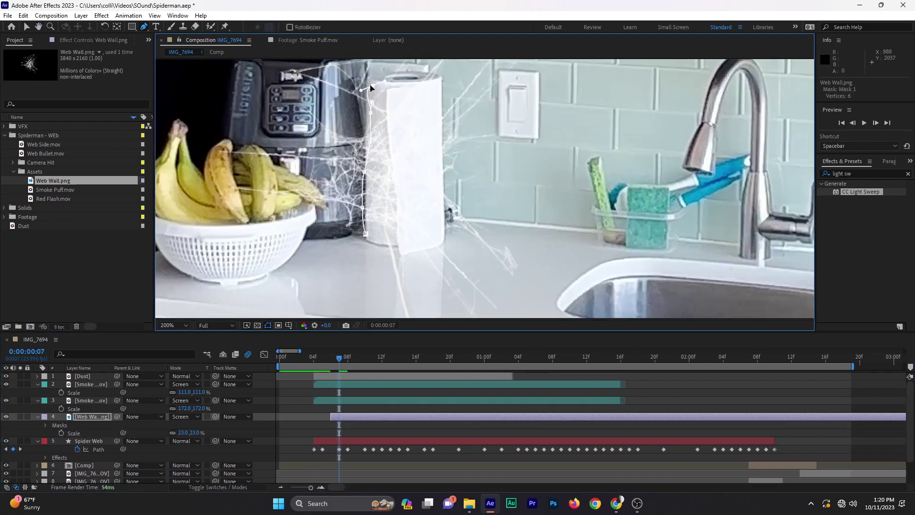
left_click(412, 244)
left_click_drag(193, 432, 215, 432)
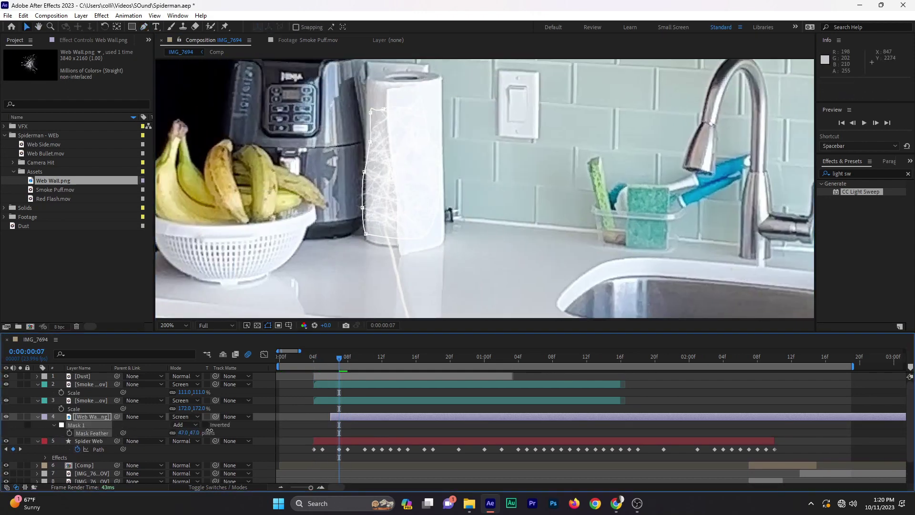
key("comma")
left_click_drag(304, 362, 327, 365)
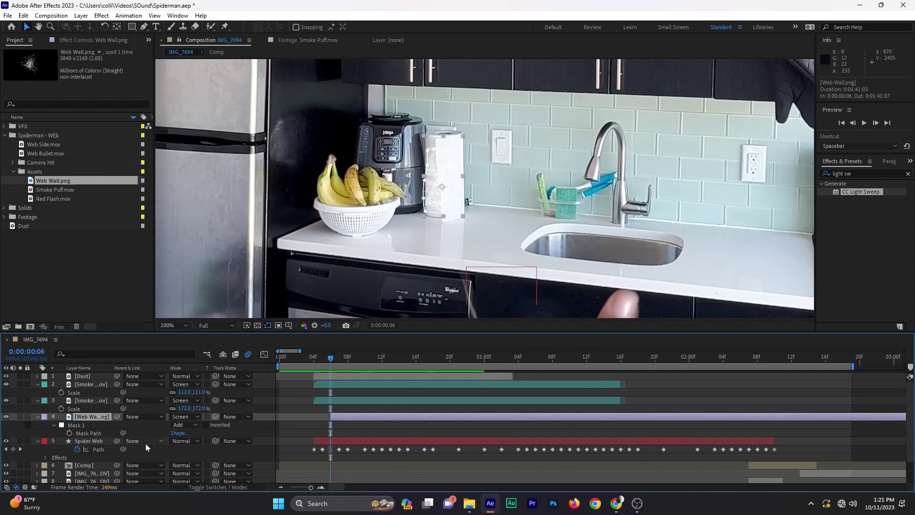
- Scale the Web Wall.png layer down to 10% and position it over the web line's attachment point on the roll
left_click(90, 417)
key("s")
mouse_move(447, 194)
left_mouse_down()
mouse_move(450, 182)
mouse_move(435, 193)
left_mouse_up()
key("Page_Down")
key("Page_Down")
key("alt+KP_Subtract")
key("alt+KP_Subtract")
key("alt+KP_Subtract")
key("alt+KP_Subtract")
key("alt+KP_Subtract")
- Draw a closed mask on Web Wall.png around the paper towel roll at 0:00:00:08
key("period")
key("g")
left_click(360, 240)
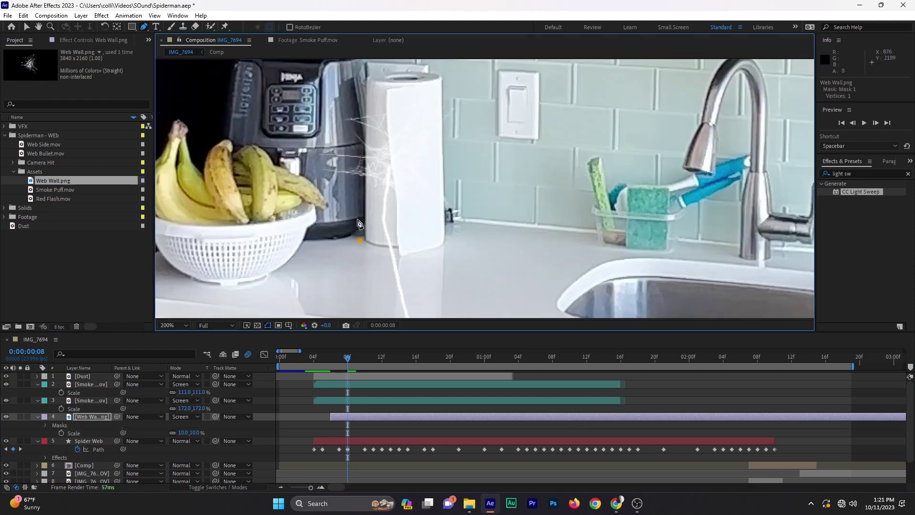
key("comma")
key("comma")
key("v")
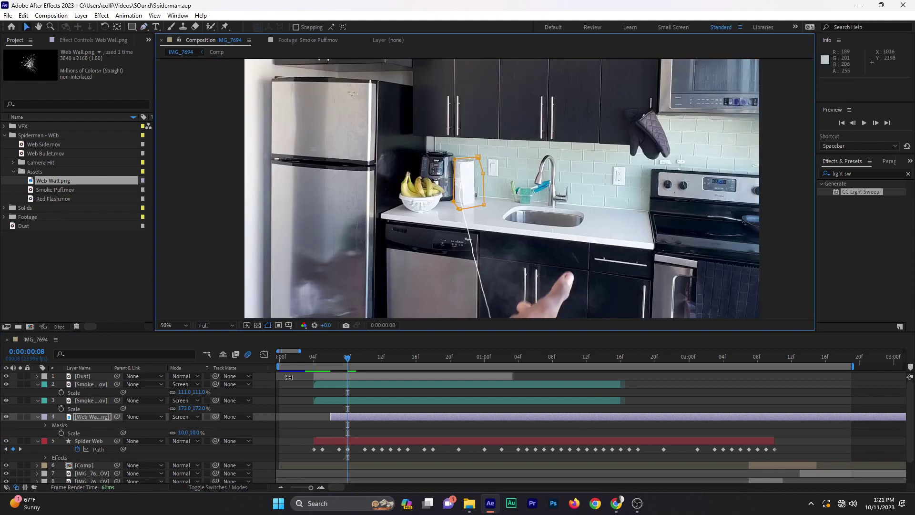
- Set the Spider Web layer's Turbulent Displace amount to -8 and size to 17, drive its evolution with an expression, and preview the web
left_click(400, 441)
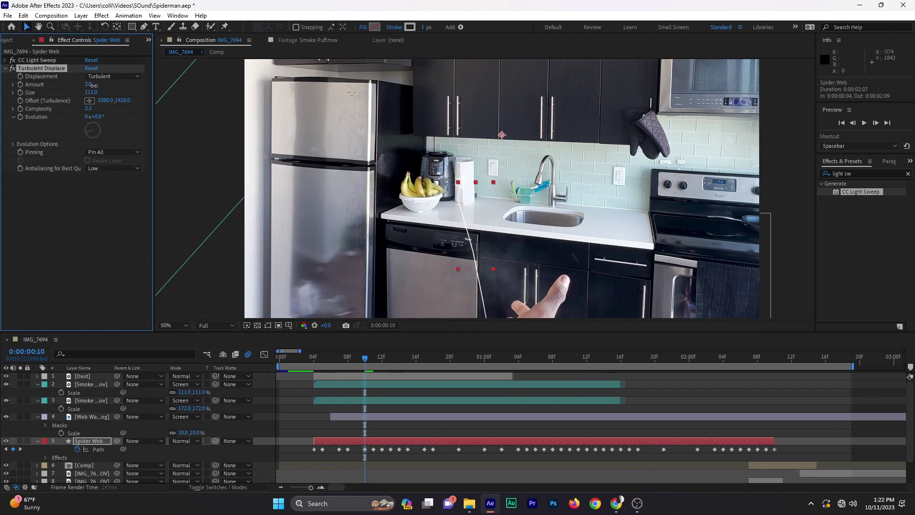
key("comma")
left_click(293, 356)
key("space")
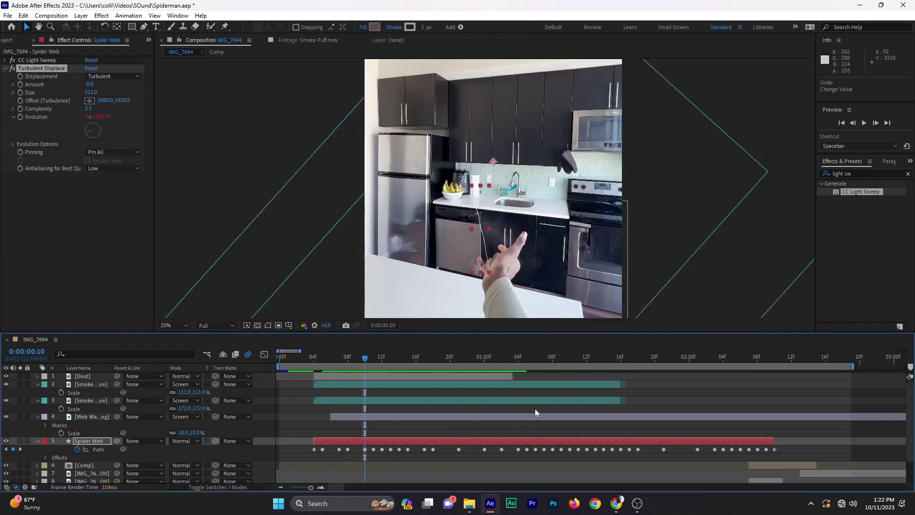
left_click(305, 357)
key("period")
key("Page_Down")
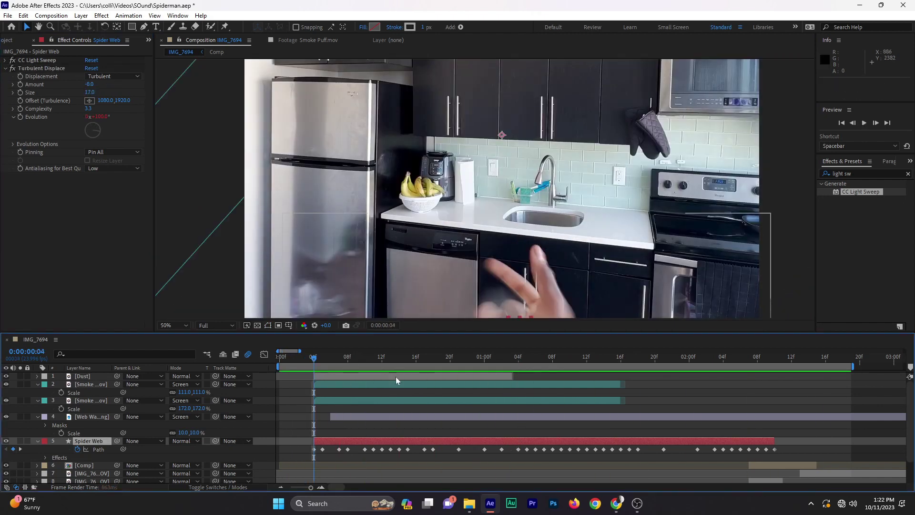